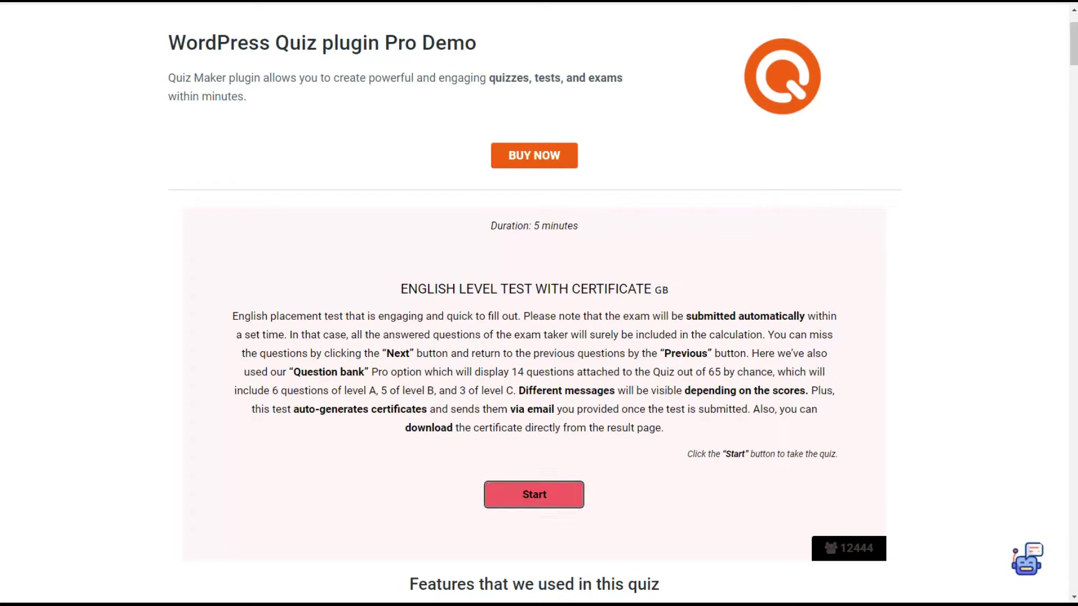
Answer the English level test questions with option B and finish the quiz at question 14
left_click(313, 360)
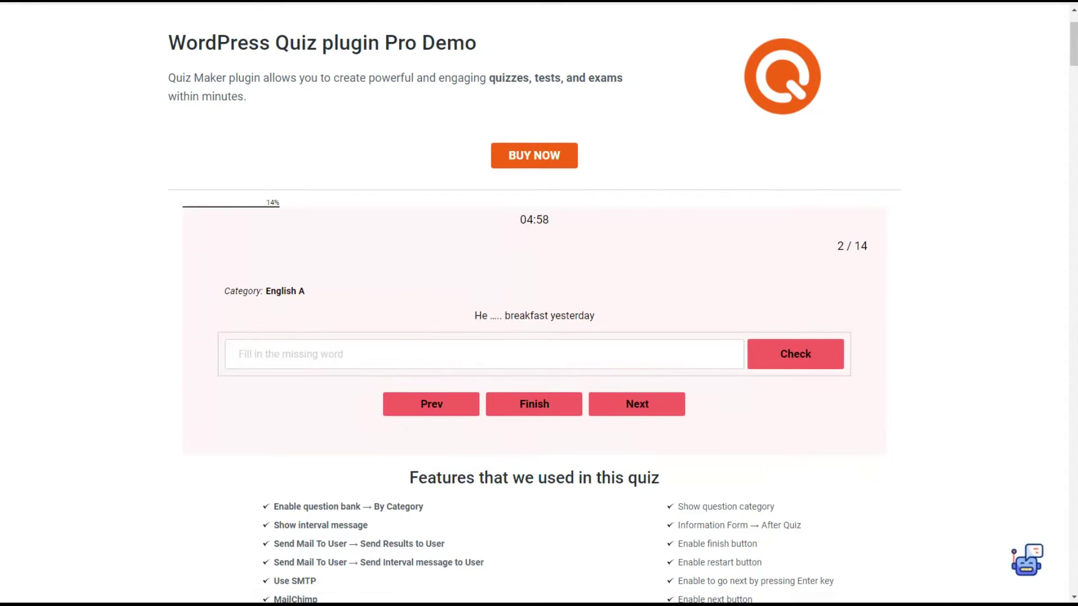
left_click(637, 404)
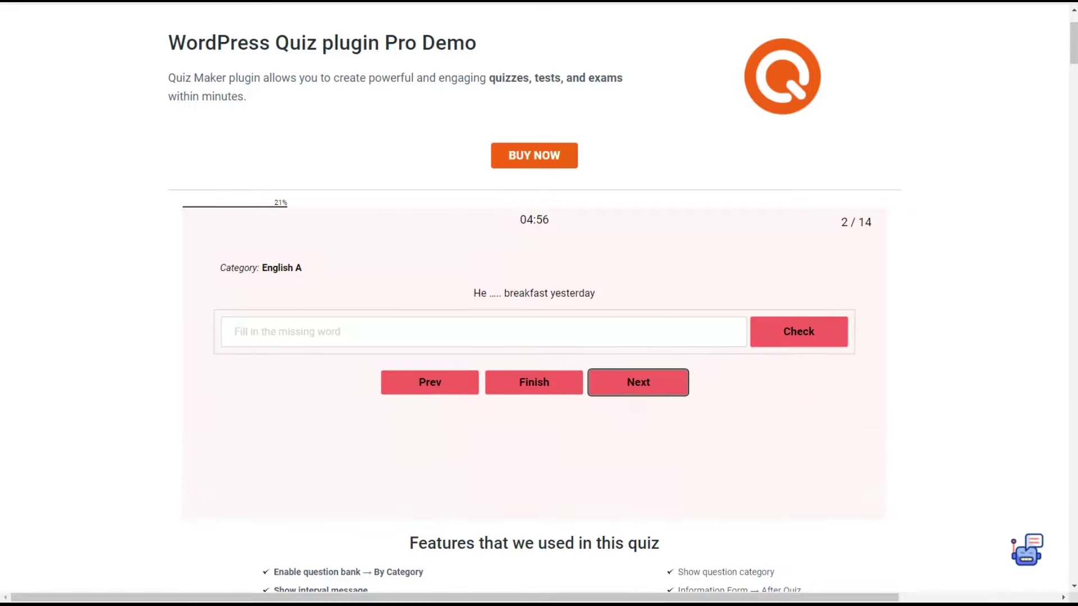
left_click(312, 366)
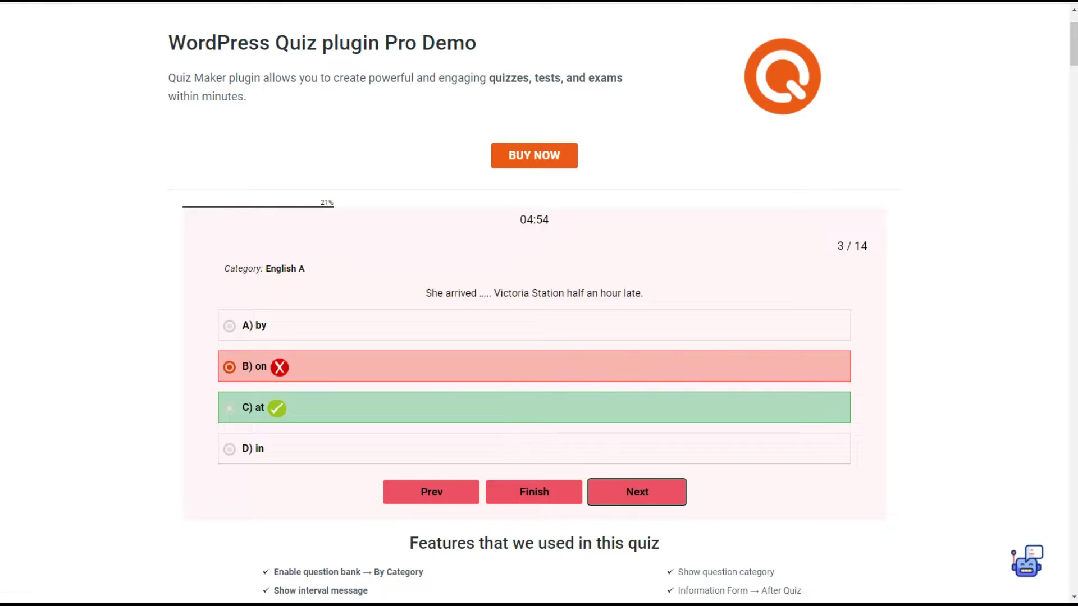
left_click(637, 492)
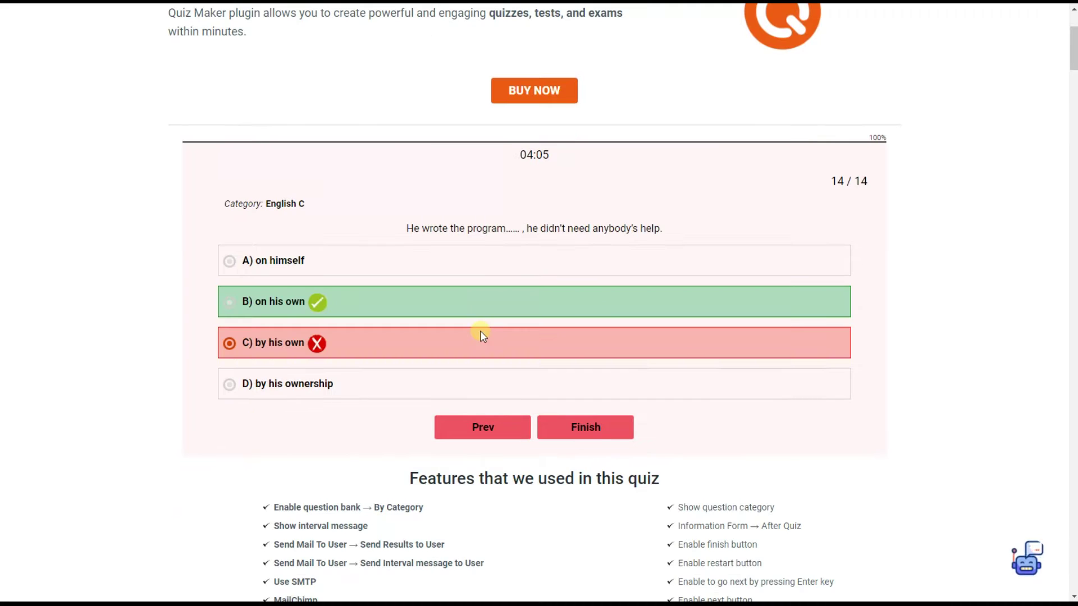
left_click(578, 422)
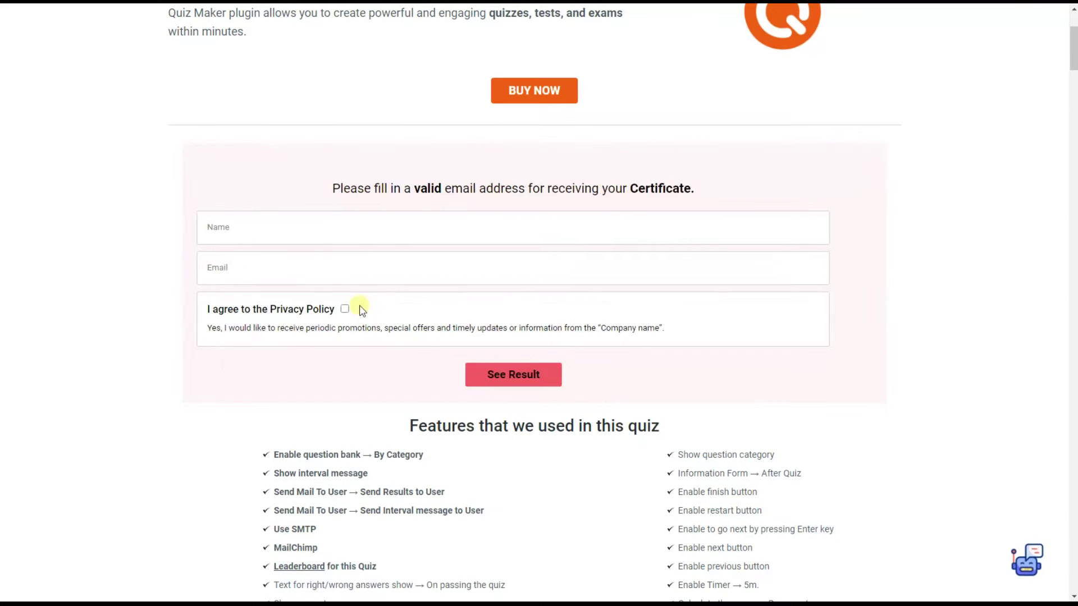
Submit the certificate form with a name, an e-mail and Privacy Policy consent, and review the A2 result
type("test")
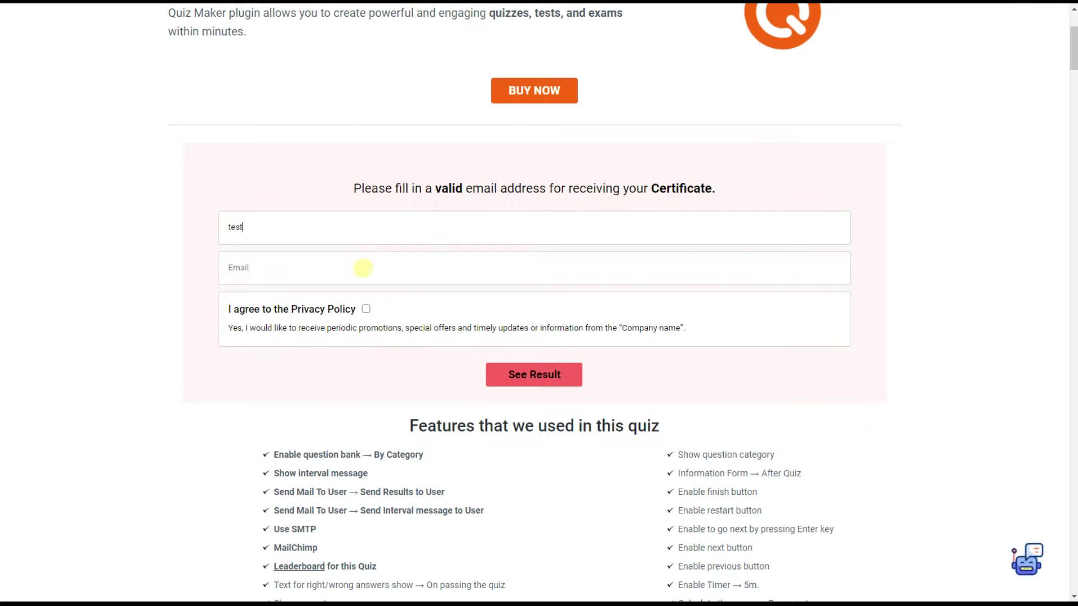
left_click(362, 273)
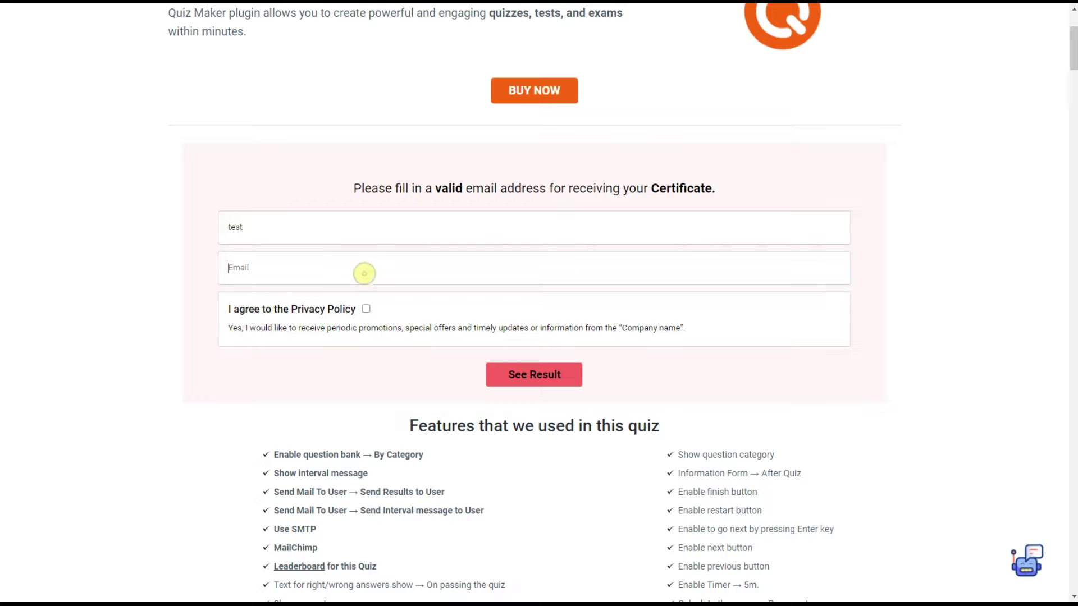
left_click(366, 309)
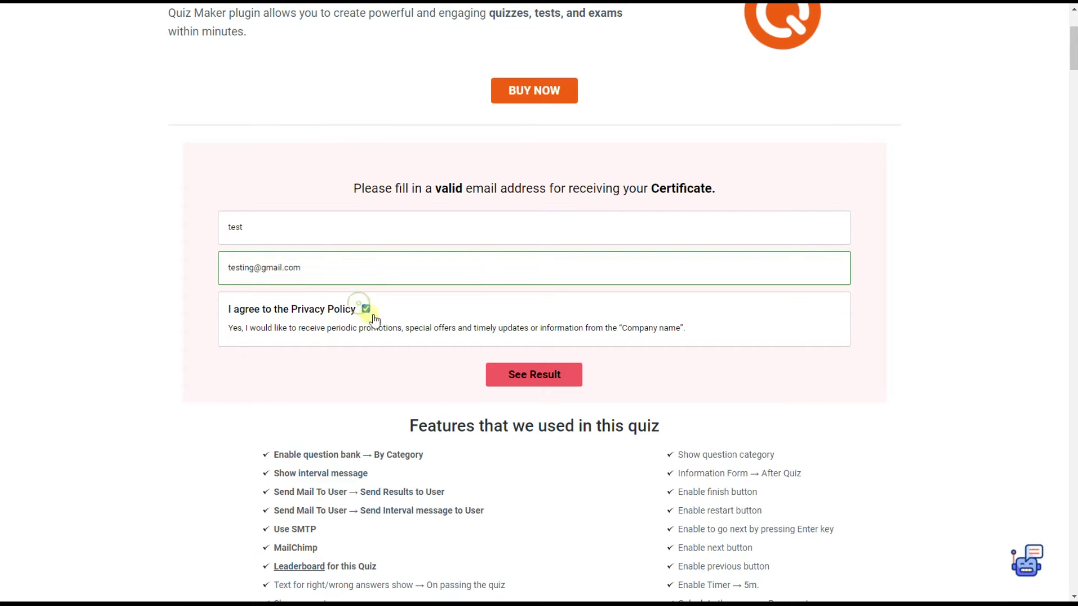
left_click(512, 376)
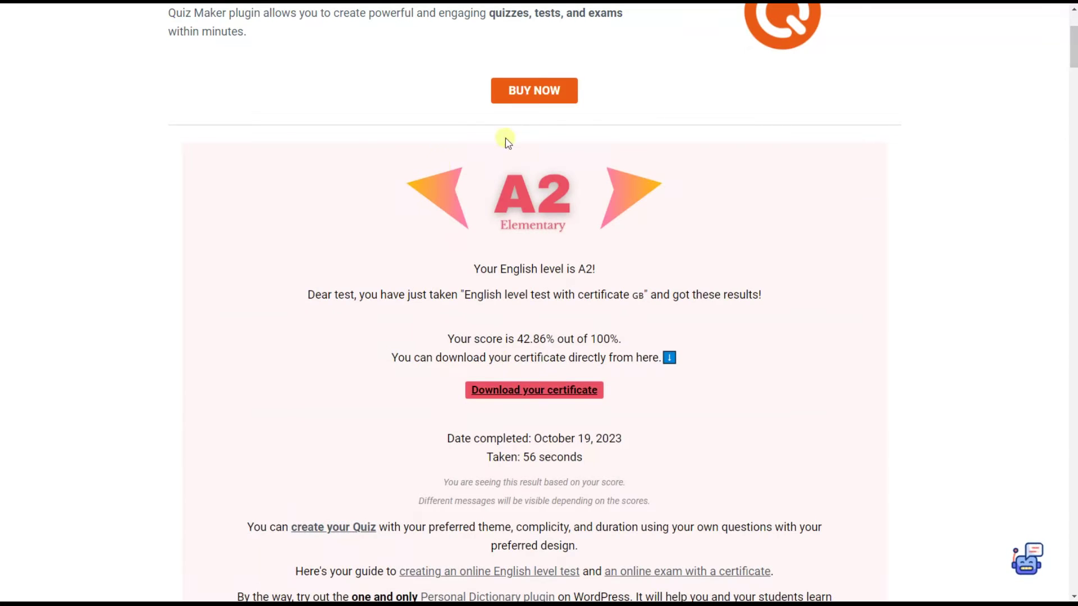
scroll(620, 270, "down", 2)
scroll(620, 255, "down", 3)
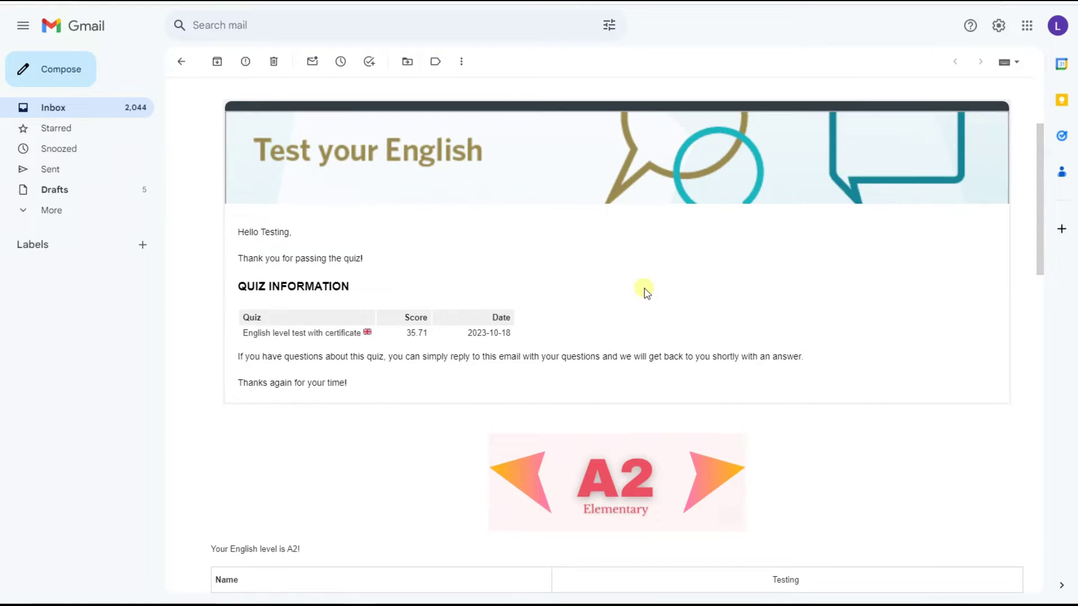
Scroll the results email through the Success/Fail answers table to the certificate PDF attachment
scroll(688, 275, "down", 3)
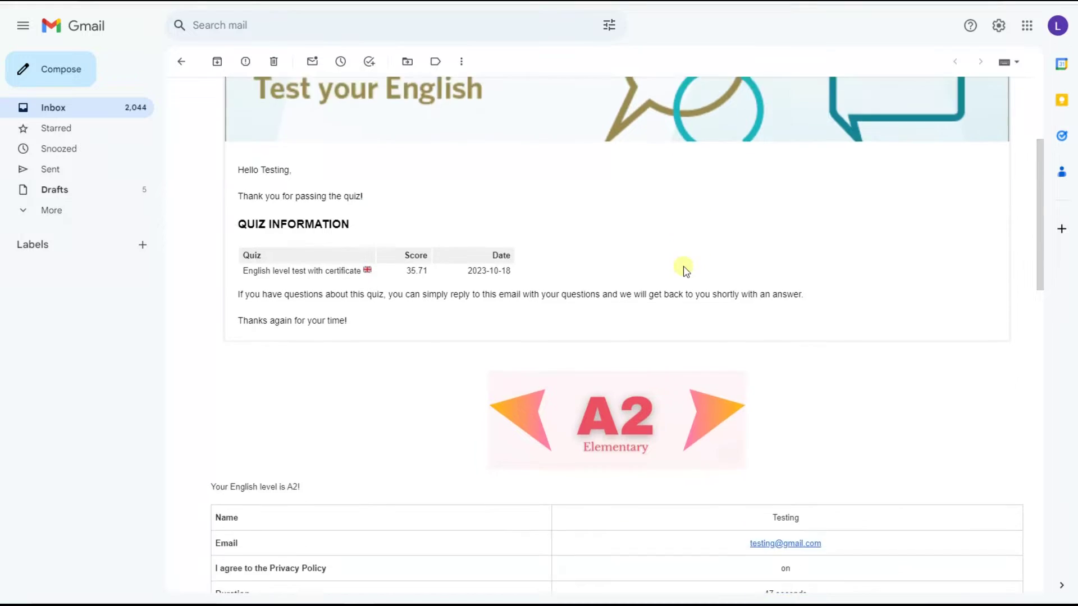
scroll(567, 493, "down", 1)
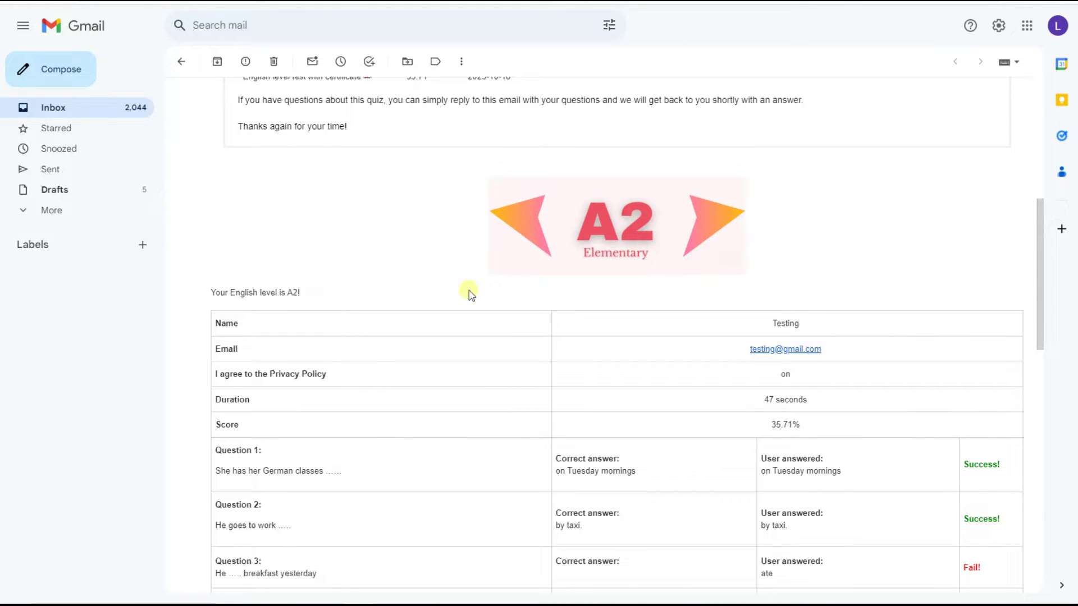
scroll(572, 404, "down", 1)
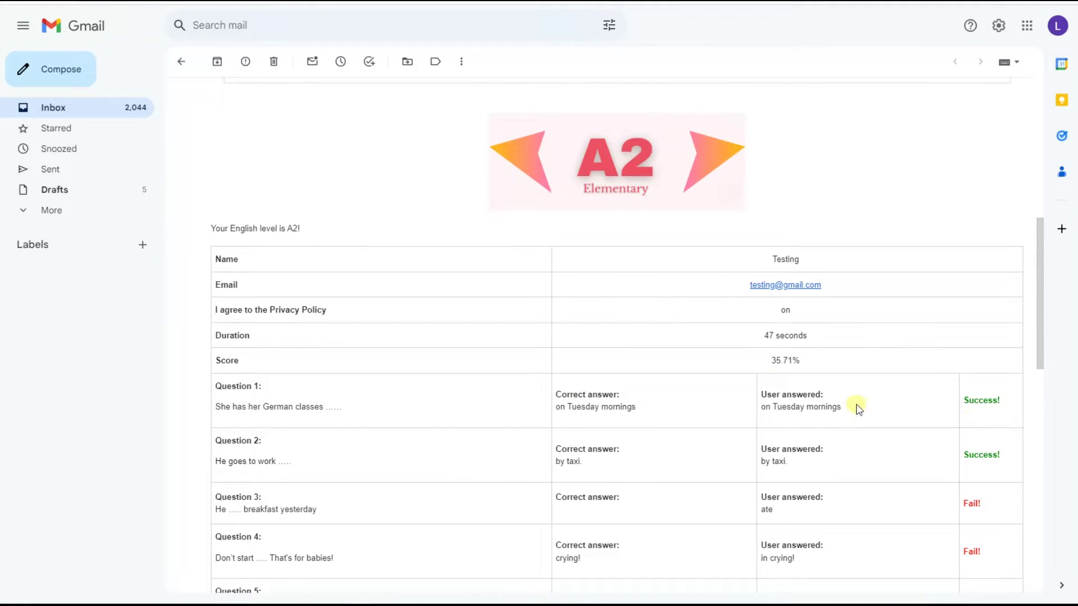
scroll(421, 500, "down", 7)
scroll(422, 492, "down", 4)
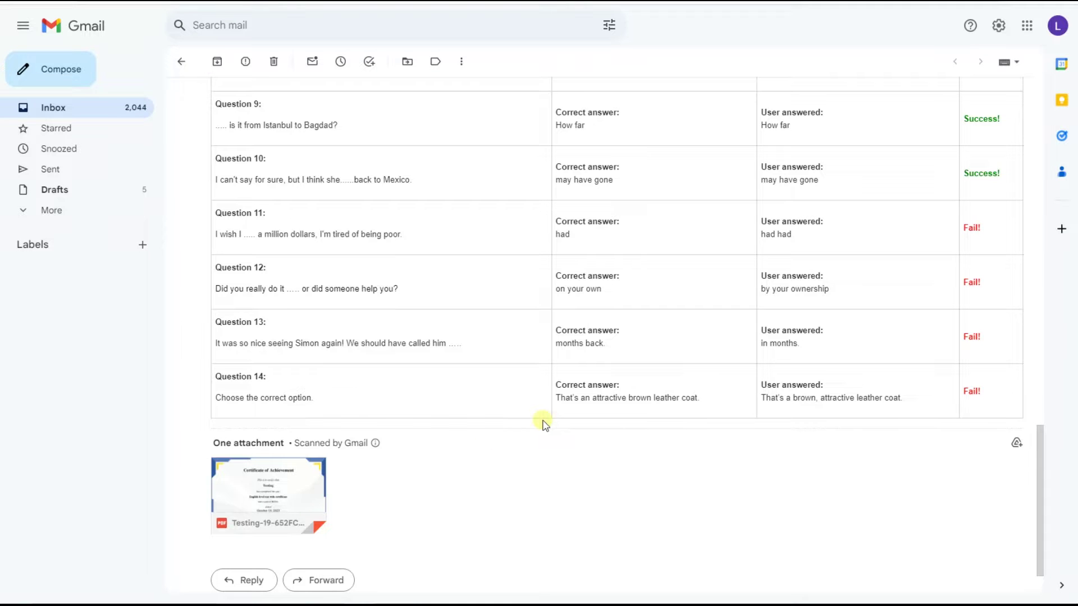
scroll(543, 425, "up", 7)
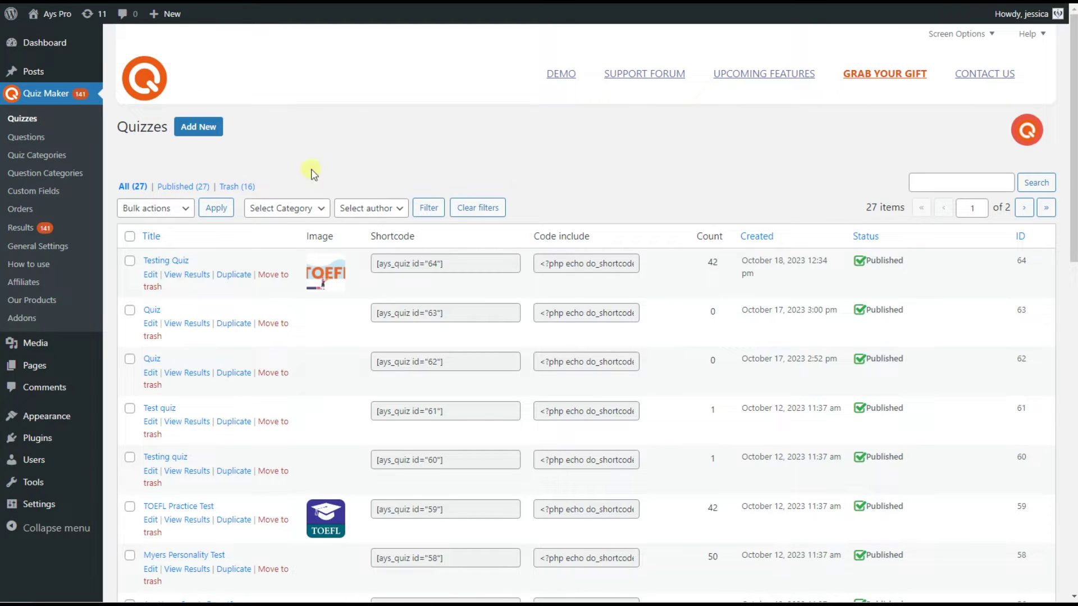
Open Testing Quiz for editing and look over its title, image and general settings
left_click(156, 261)
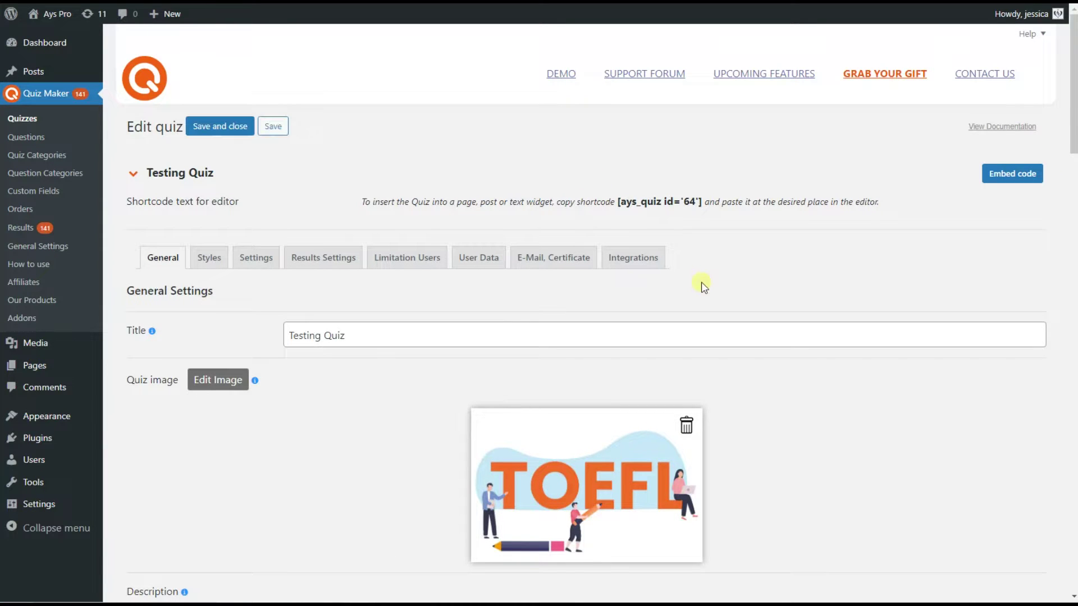
scroll(702, 283, "down", 9)
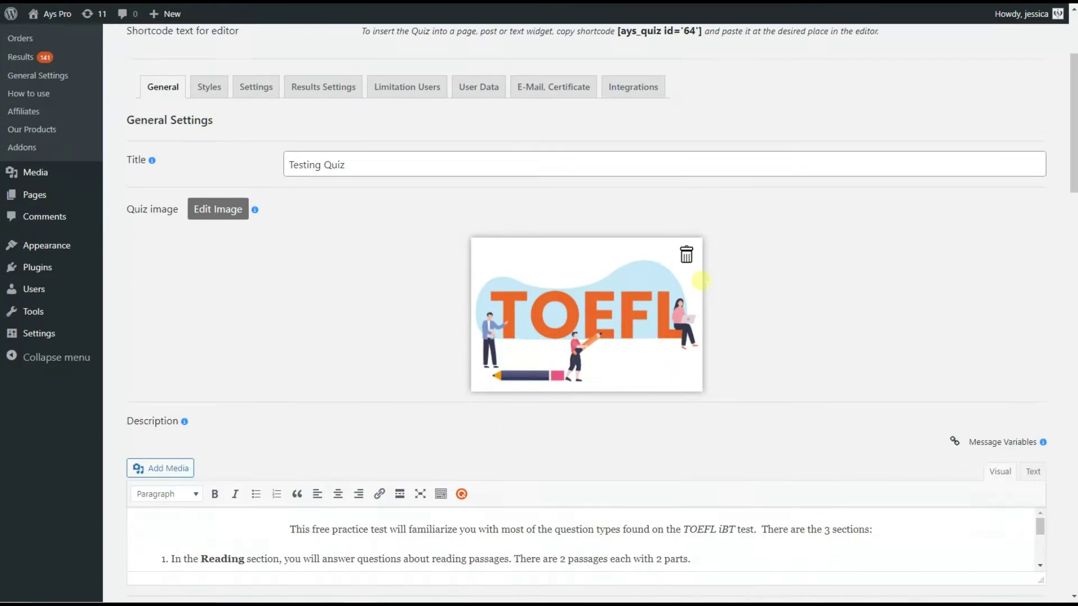
scroll(701, 284, "down", 5)
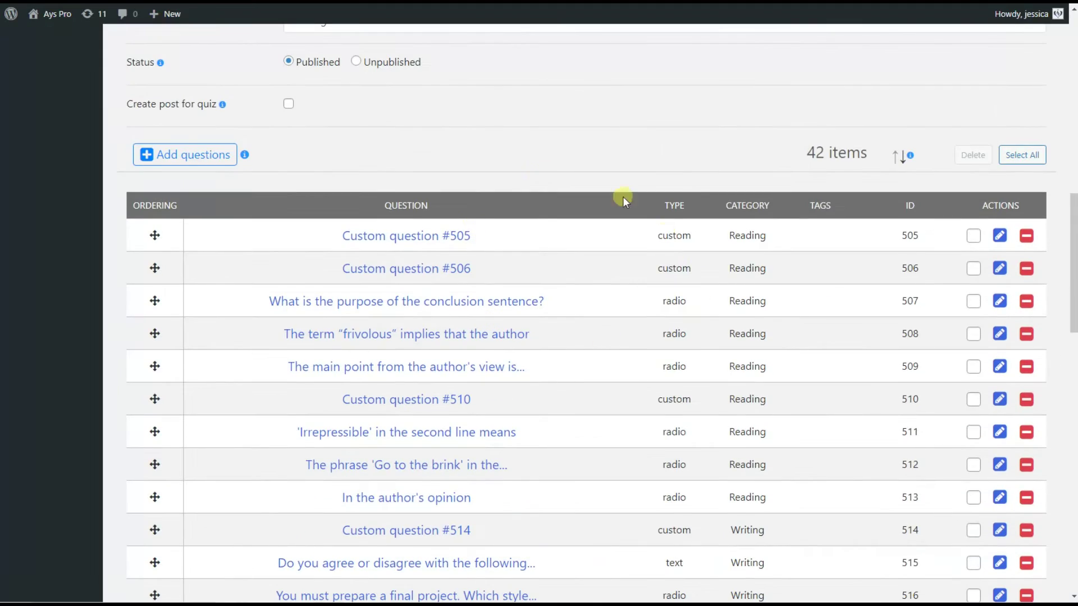
scroll(681, 344, "down", 7)
scroll(562, 432, "up", 2)
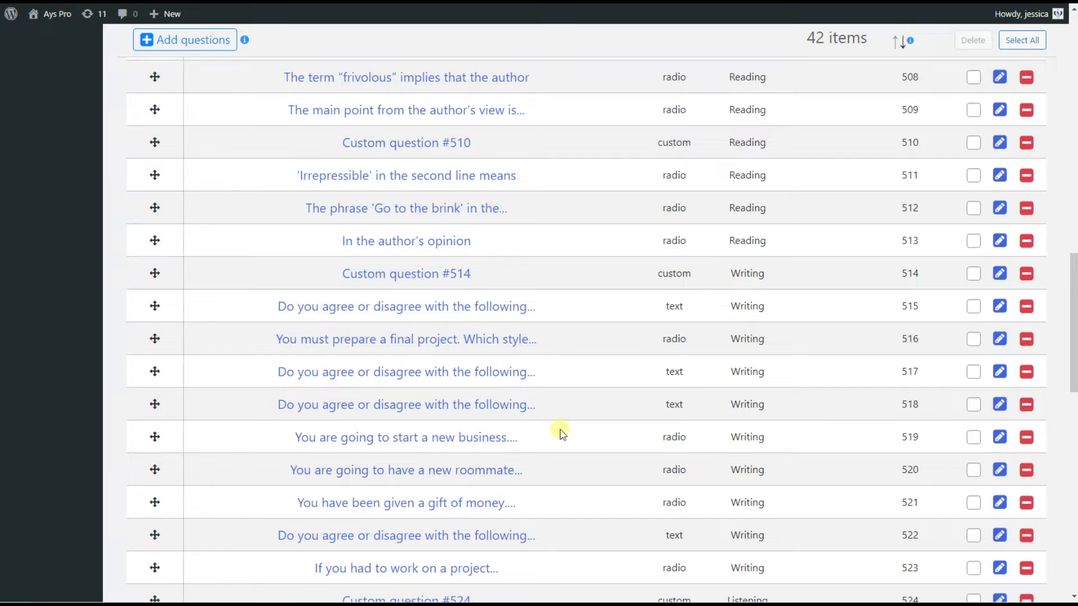
scroll(562, 433, "up", 6)
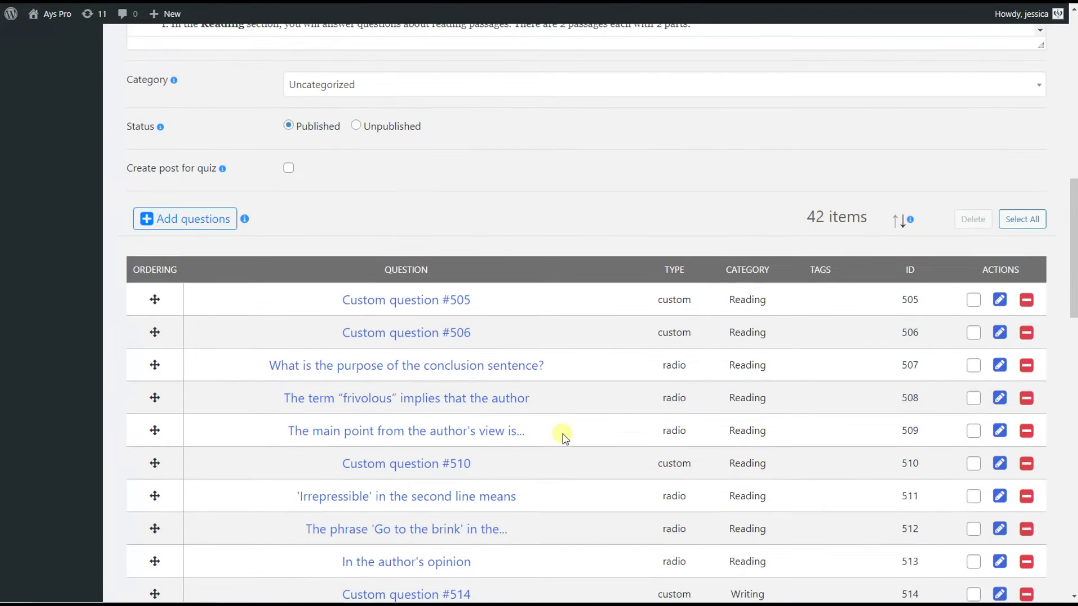
Check the add-questions picker, close it without adding anything, and go to User Data settings
left_click(217, 232)
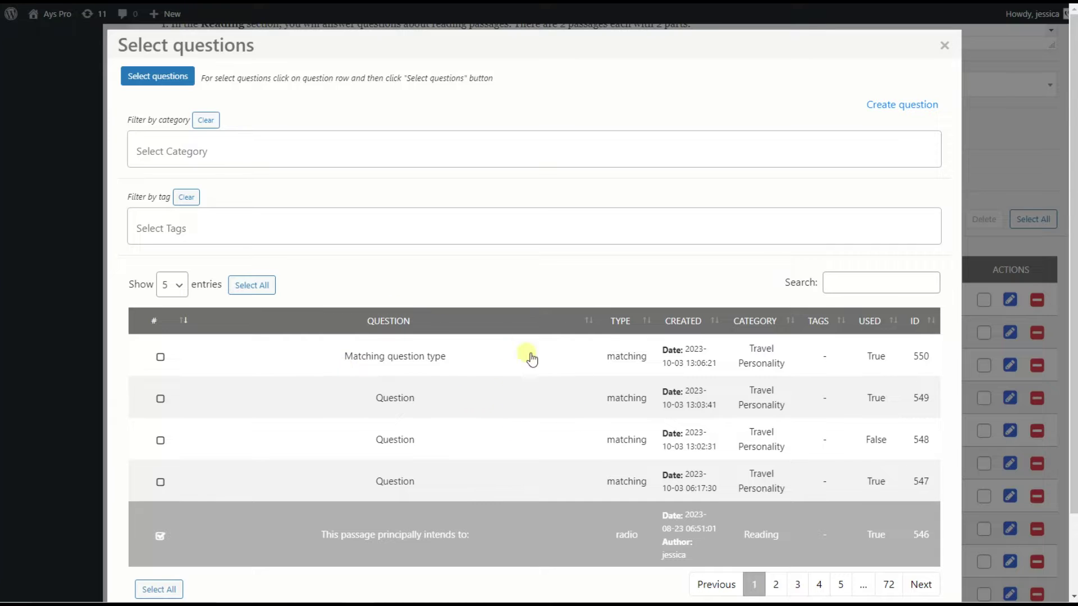
left_click(945, 45)
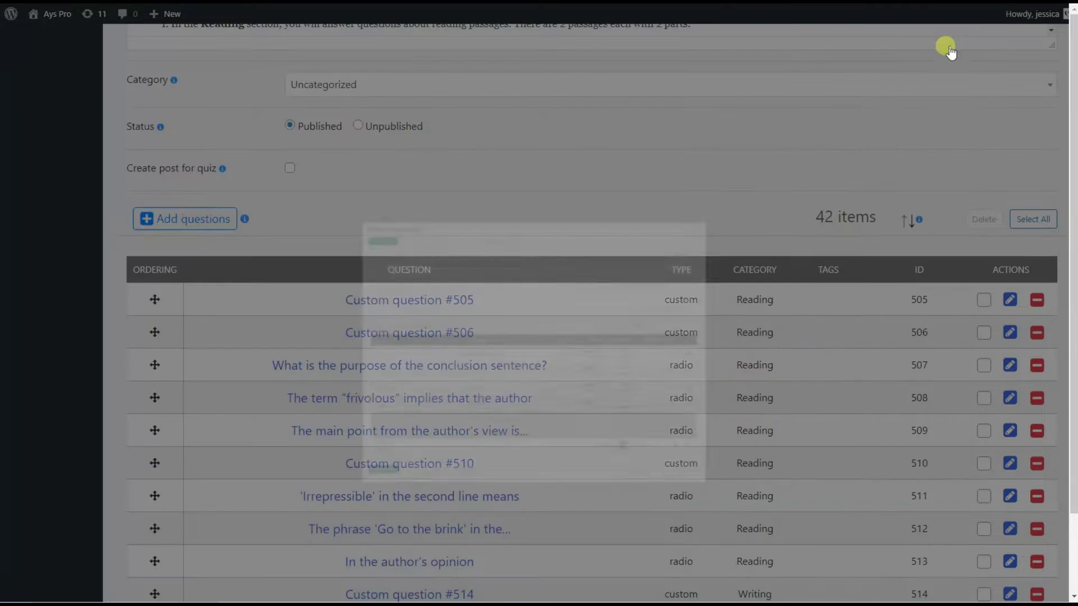
scroll(469, 337, "up", 10)
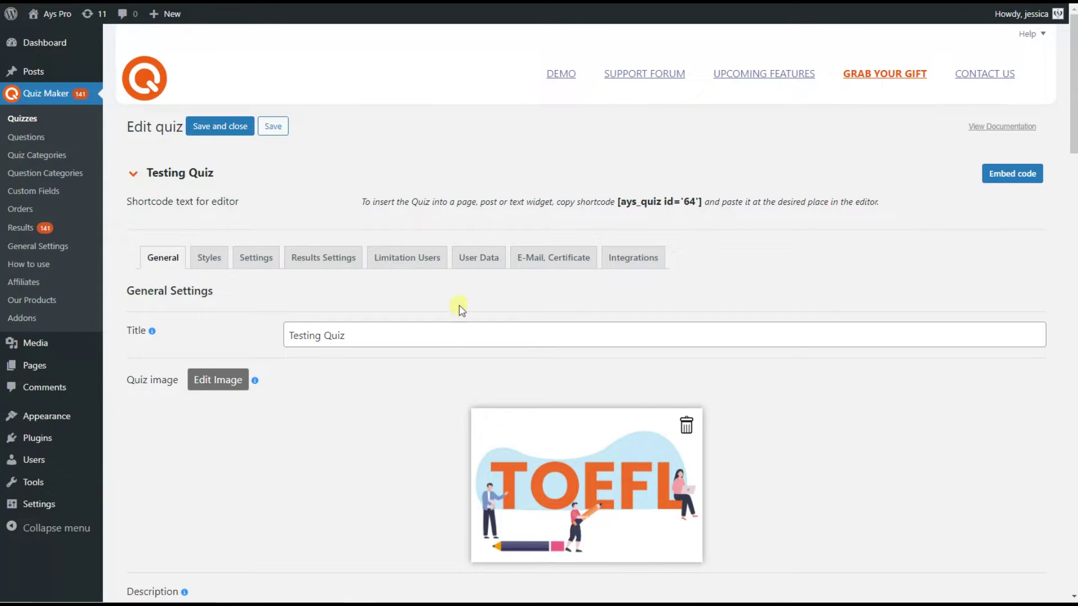
left_click(488, 258)
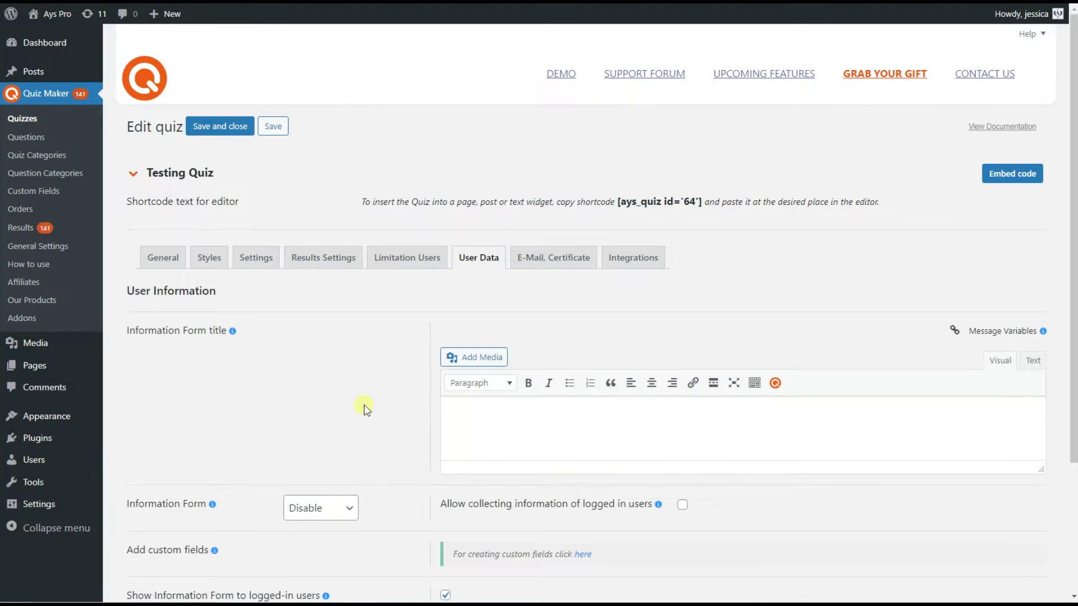
Set Testing Quiz's Information Form dropdown to Before Quiz
scroll(371, 426, "down", 1)
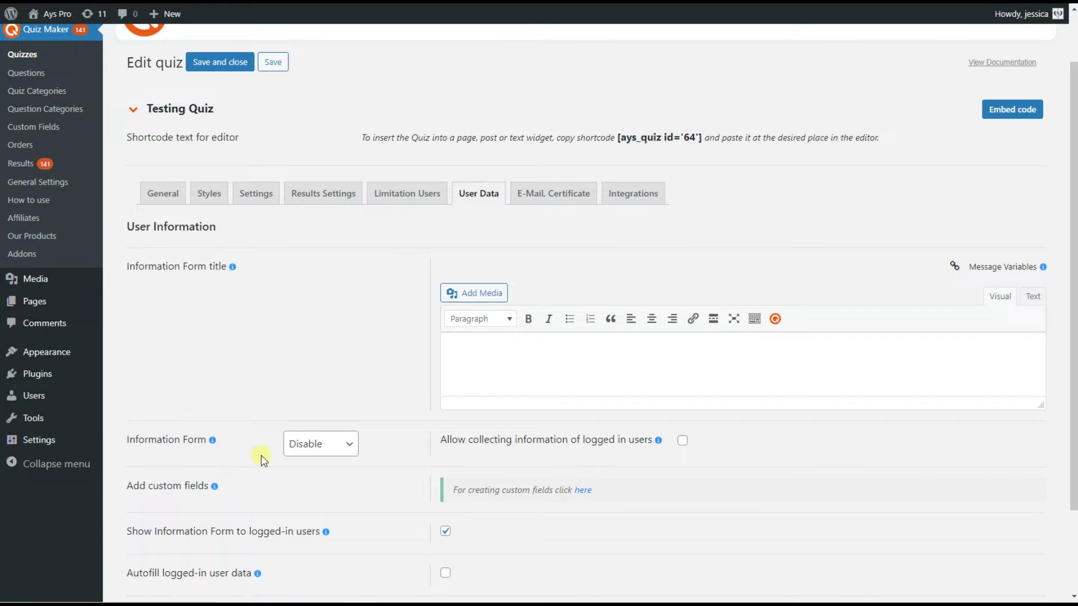
left_click(308, 444)
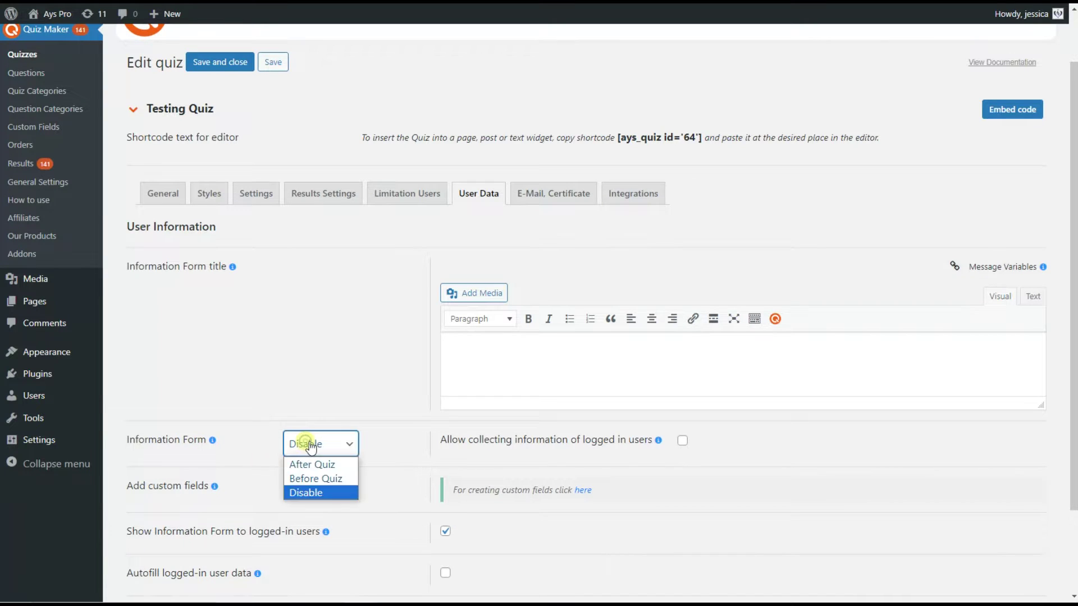
left_click(331, 484)
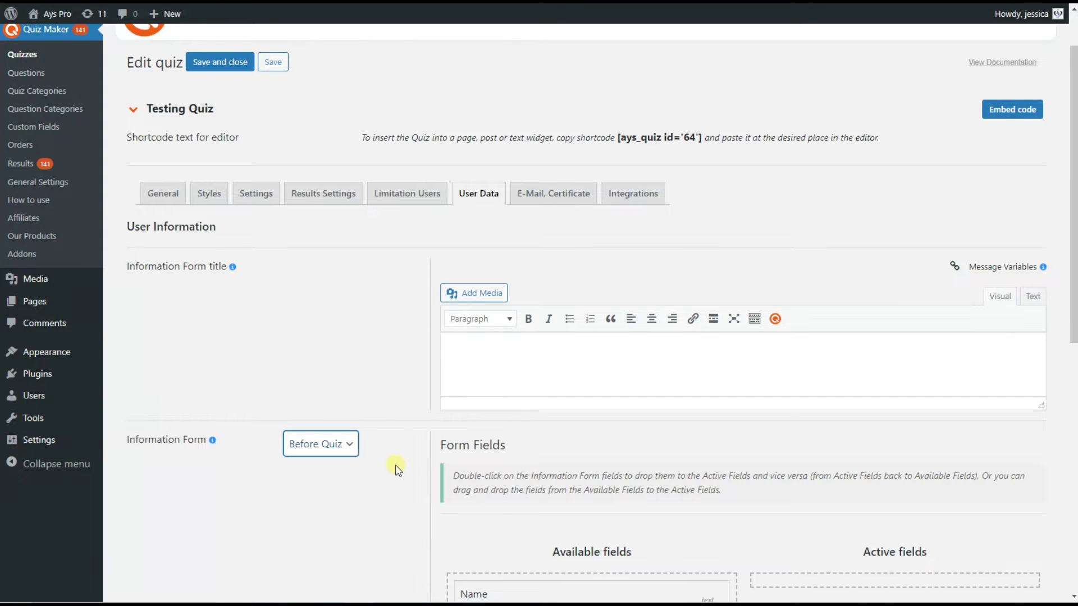
left_click(355, 492)
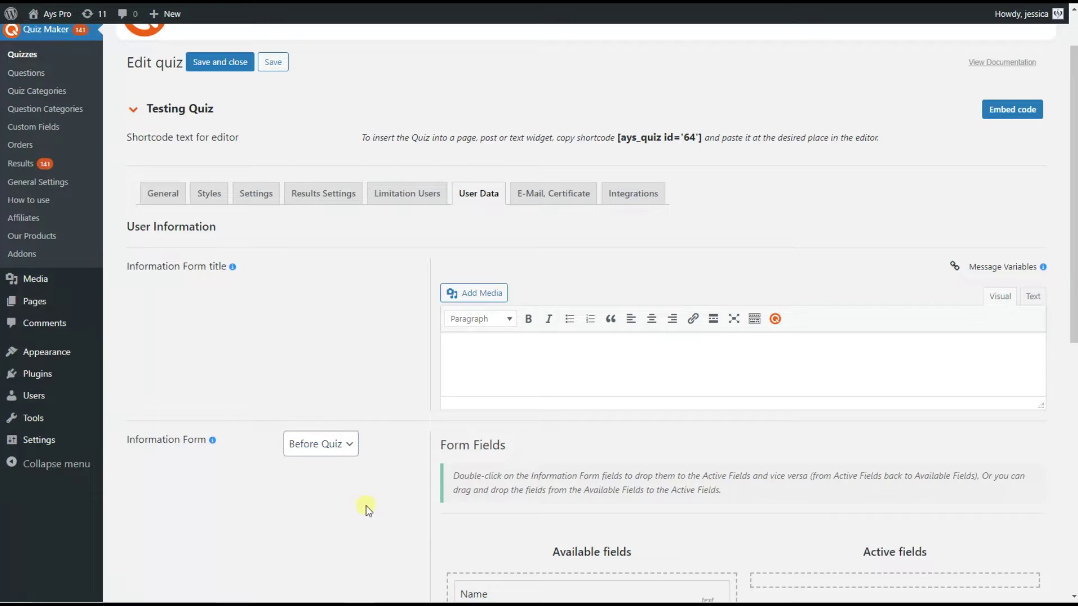
Move Name, Email (Default), Phone (Default) and Gender from Available to Active form fields
scroll(369, 509, "down", 3)
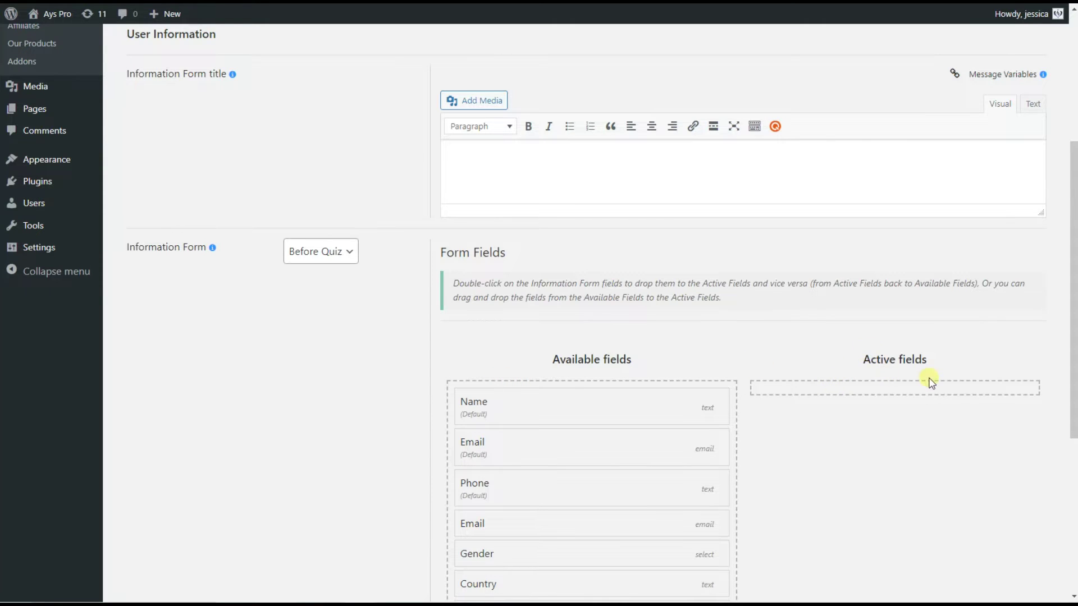
double_click(503, 419)
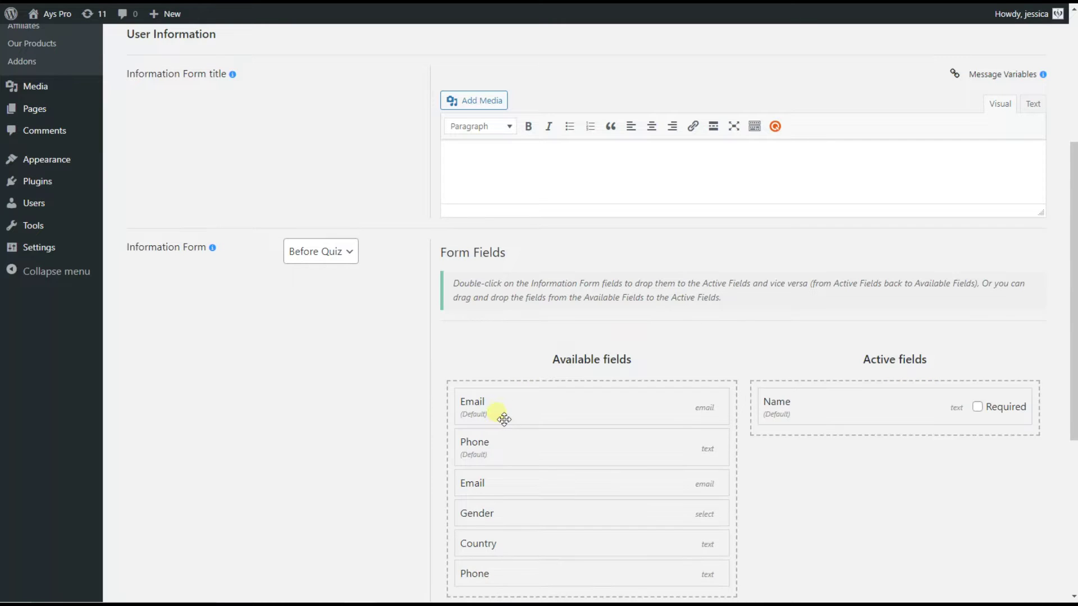
double_click(503, 418)
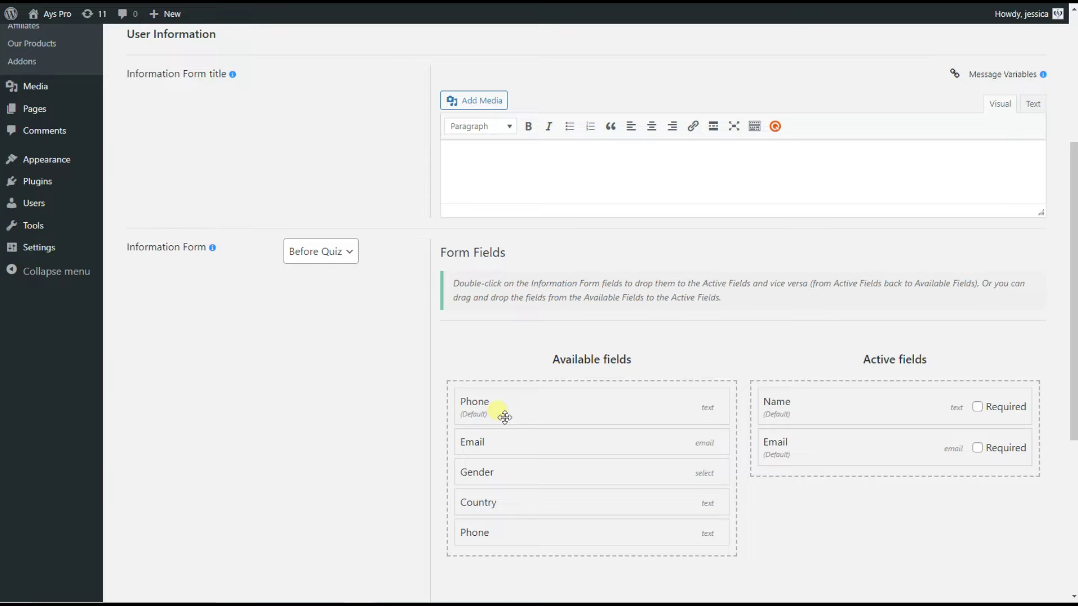
double_click(504, 417)
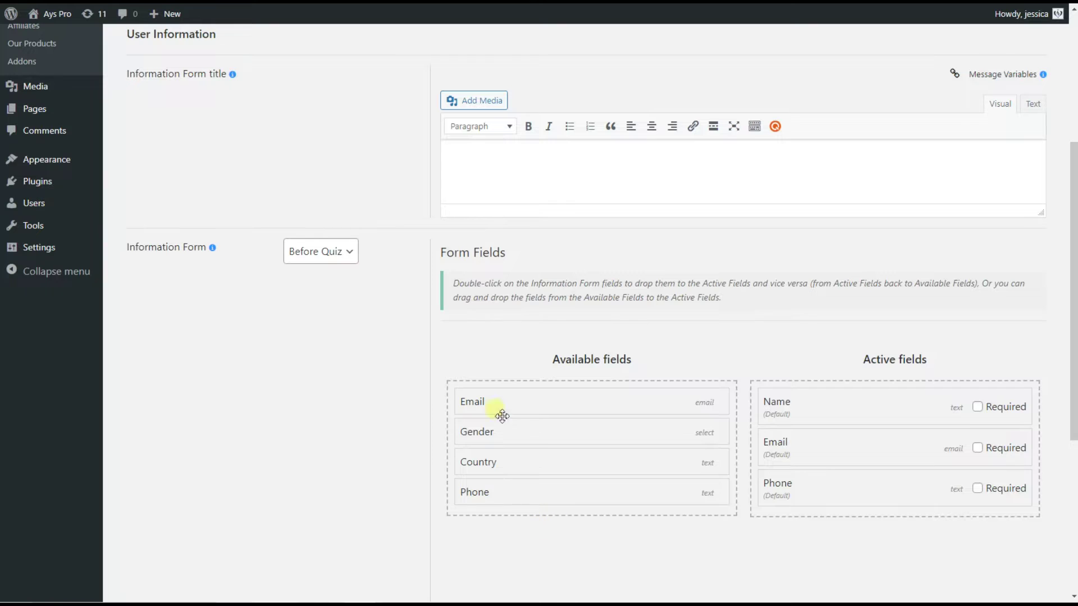
double_click(495, 434)
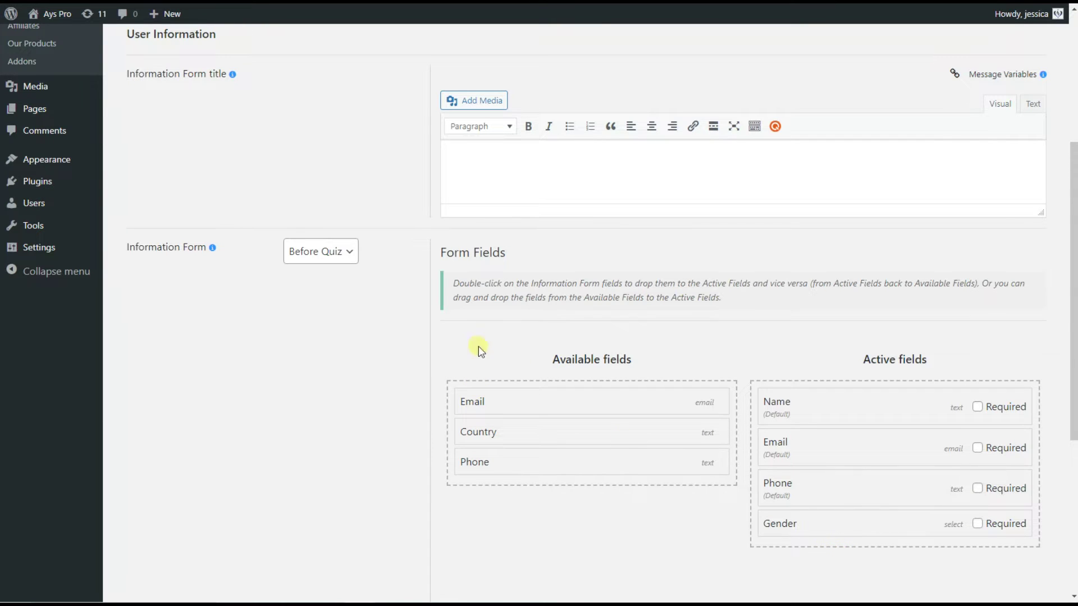
scroll(498, 356, "up", 5)
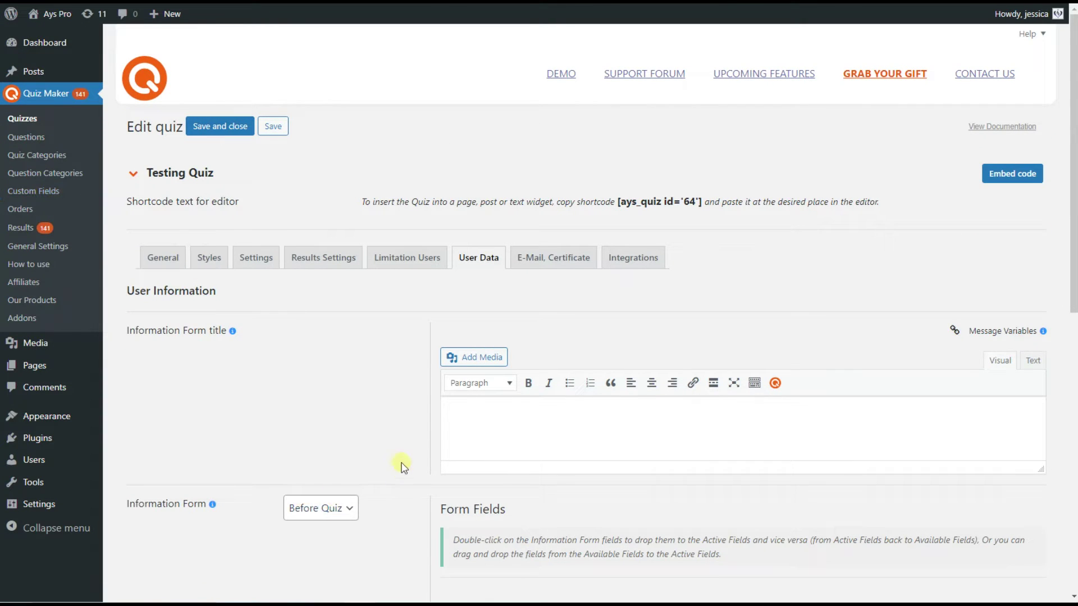
scroll(401, 470, "down", 5)
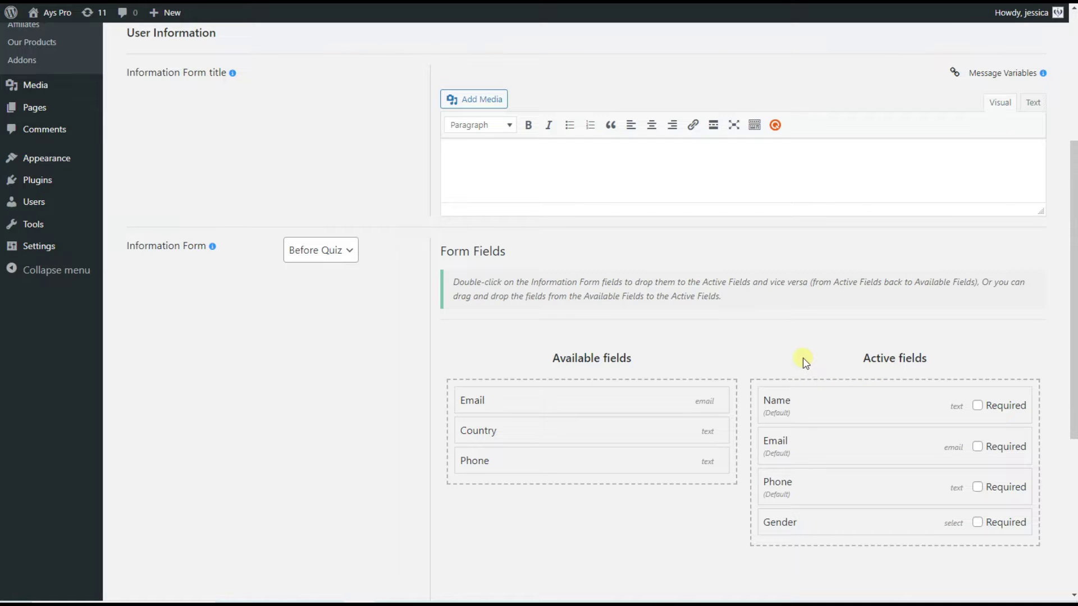
scroll(651, 324, "up", 1)
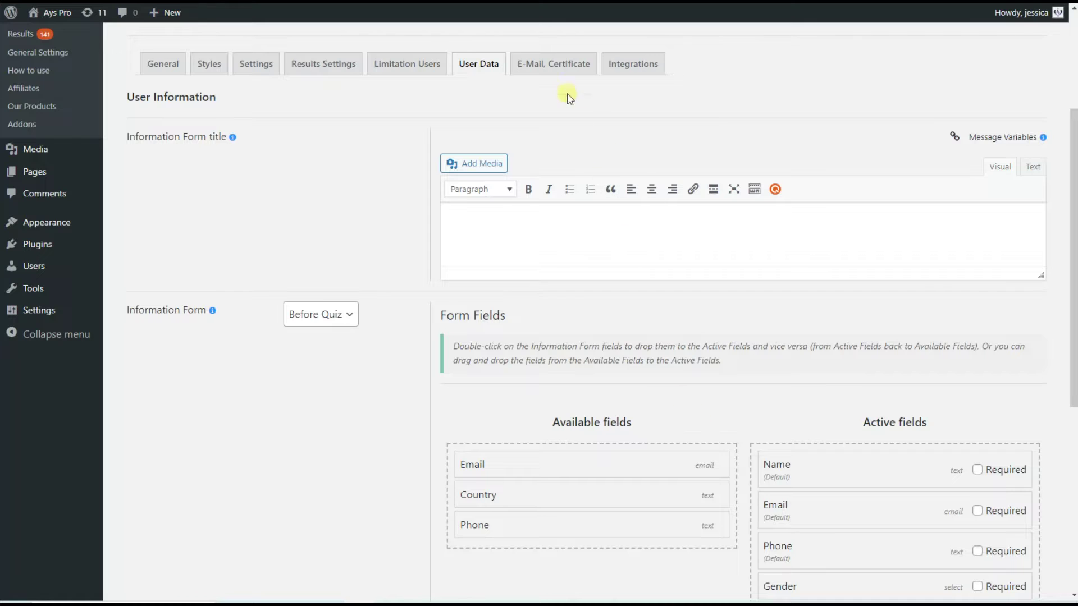
In E-Mail, Certificate settings, enable Send email to user, restricted to reaching the Pass score
left_click(565, 65)
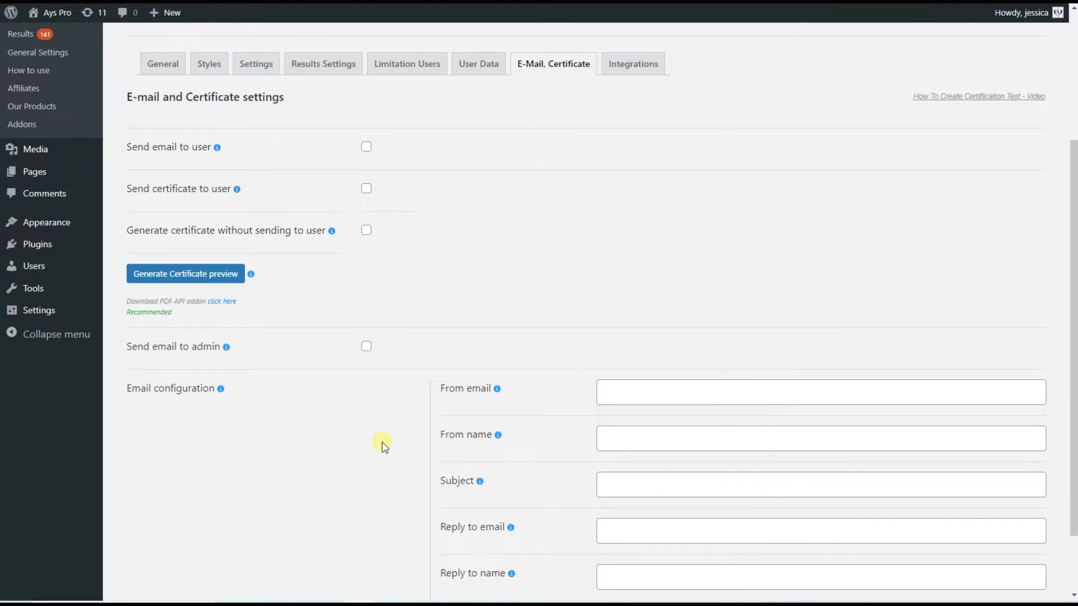
left_click(194, 149)
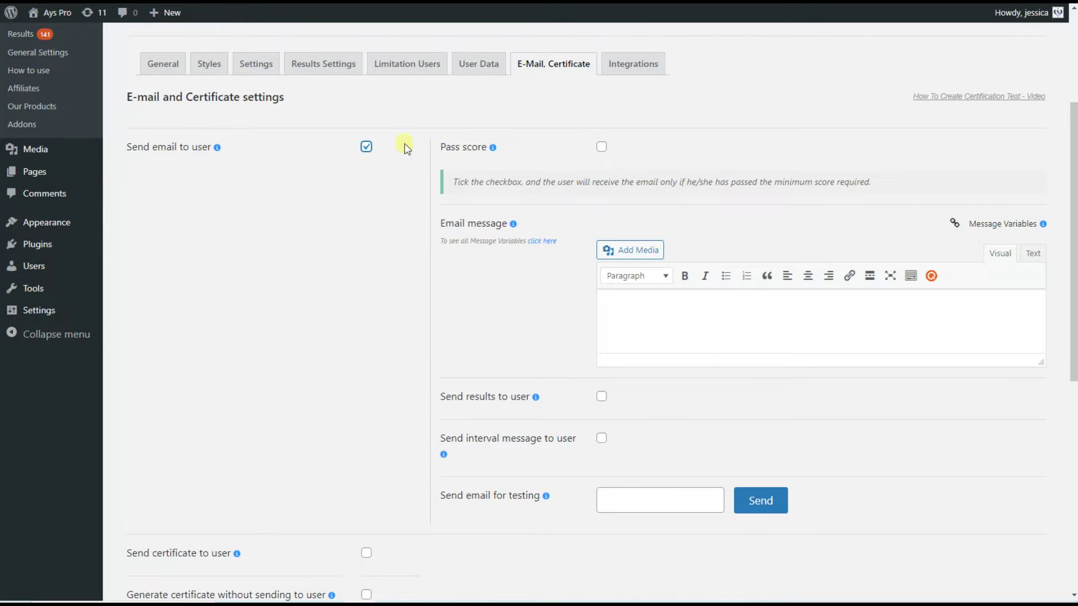
left_click(487, 336)
left_click(601, 147)
left_click(422, 387)
left_click(343, 68)
scroll(732, 388, "down", 1)
scroll(732, 387, "down", 10)
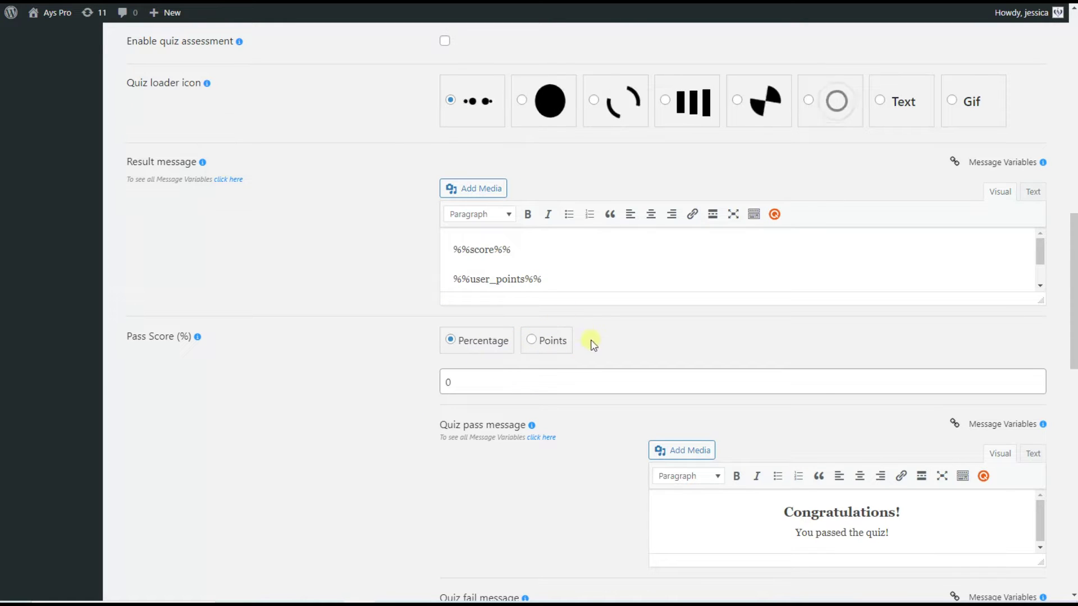
scroll(514, 473, "down", 1)
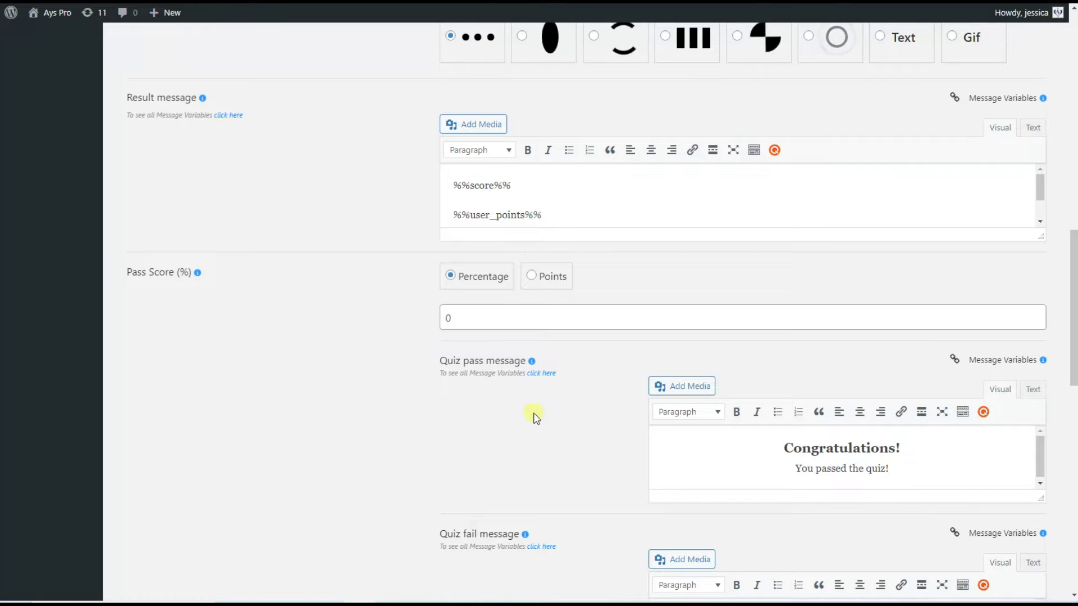
scroll(541, 402, "down", 2)
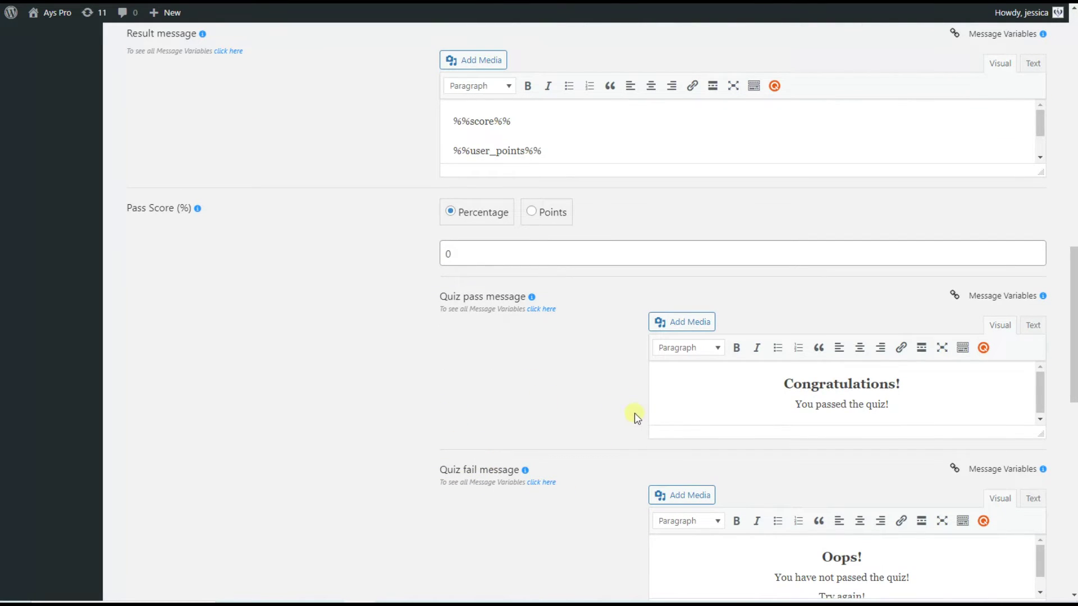
scroll(356, 498, "down", 5)
scroll(373, 436, "up", 15)
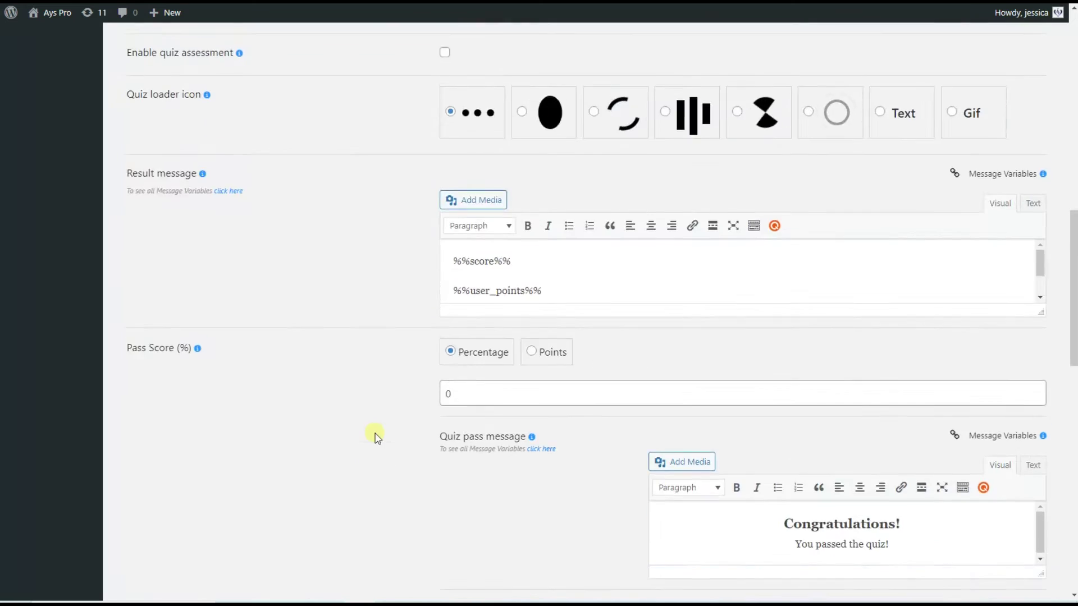
left_click(557, 262)
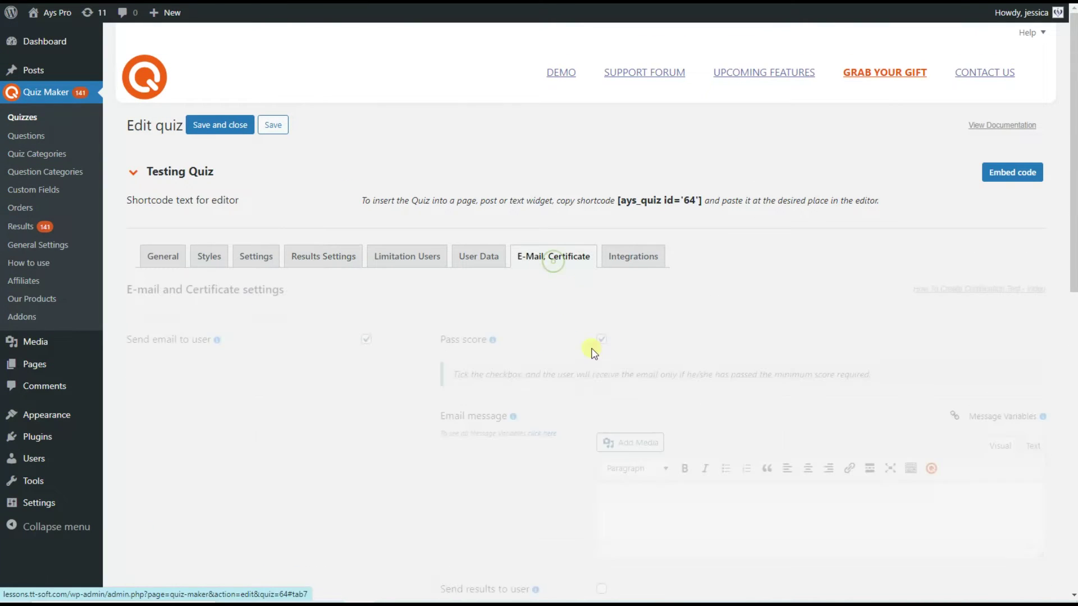
scroll(573, 440, "down", 1)
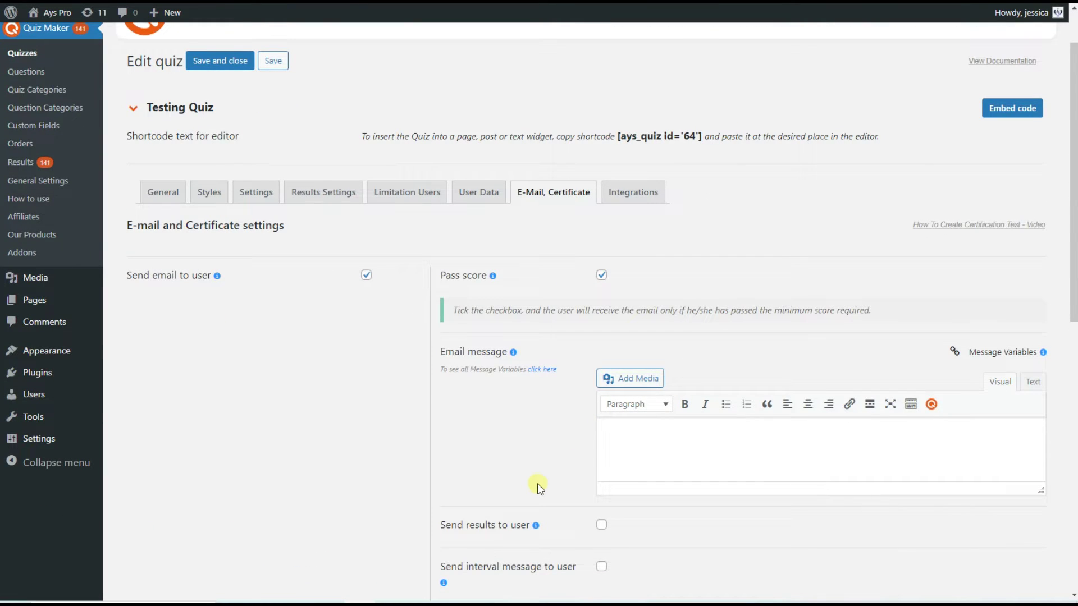
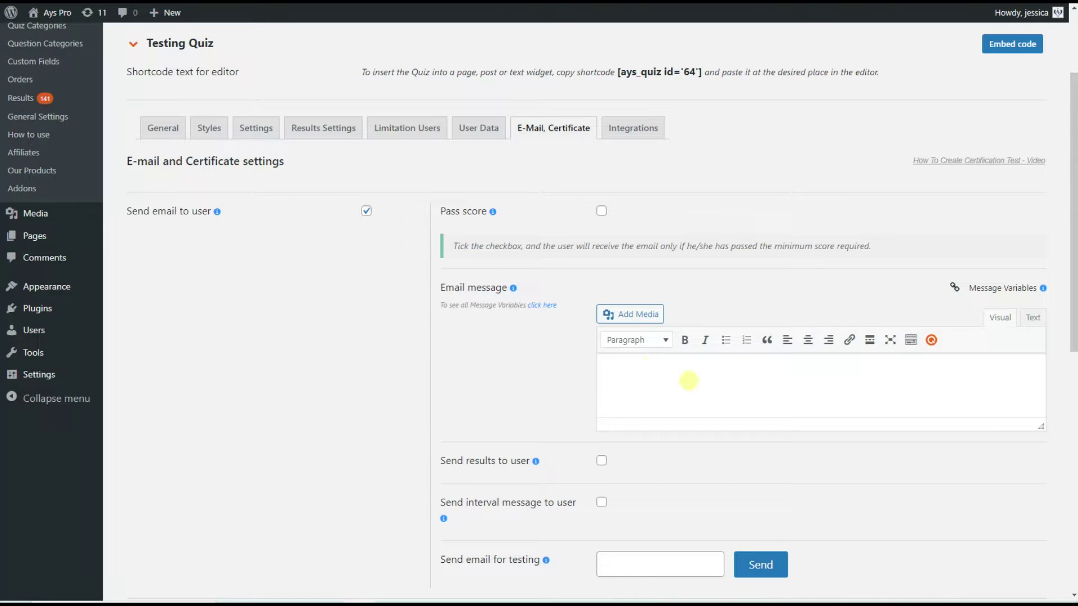
Insert the User Name and Score variables and write 'Thank you %%user_name%% for passing the quiz!'
left_click(1005, 295)
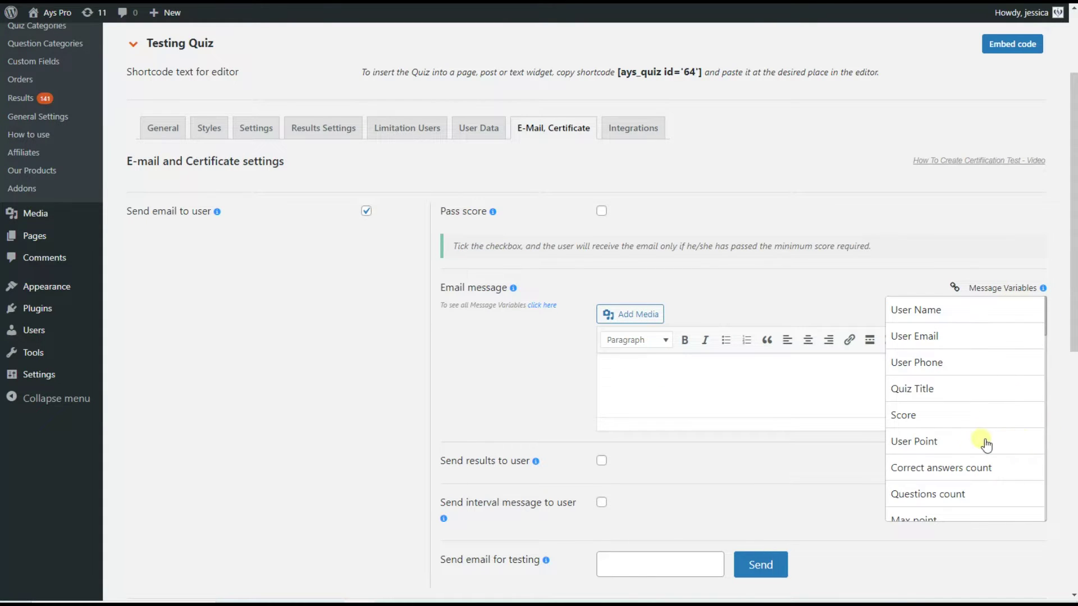
left_click(917, 310)
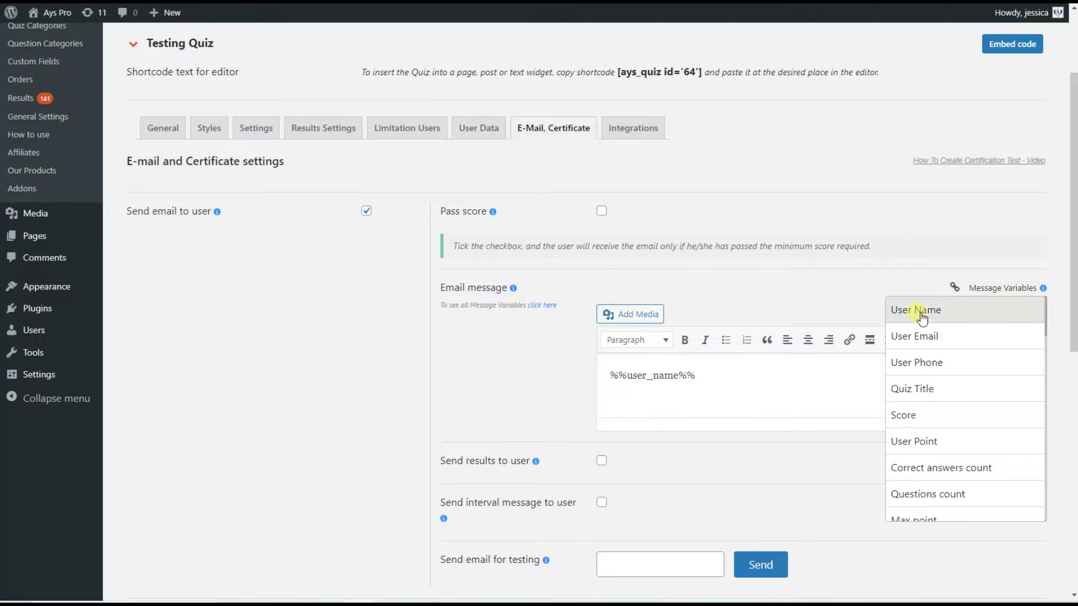
left_click(964, 419)
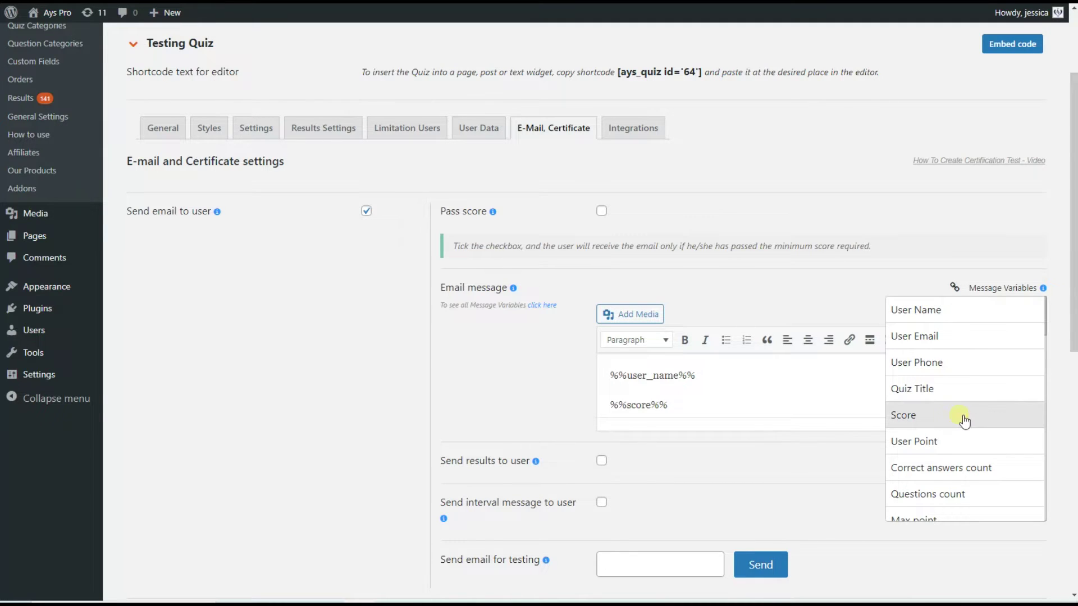
left_click(609, 375)
type("T")
type("hank you")
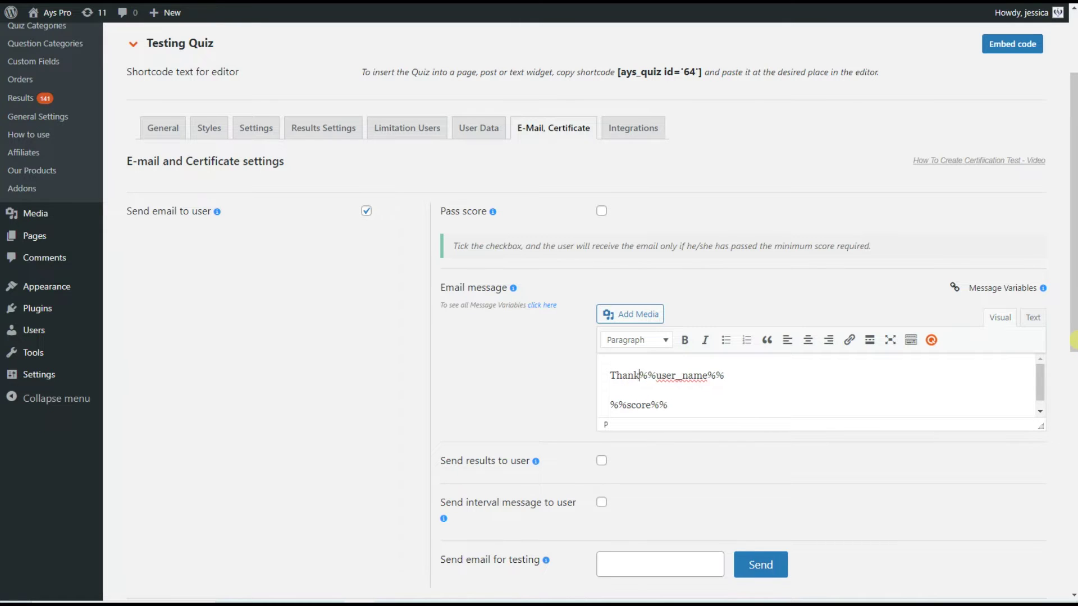
type(" f")
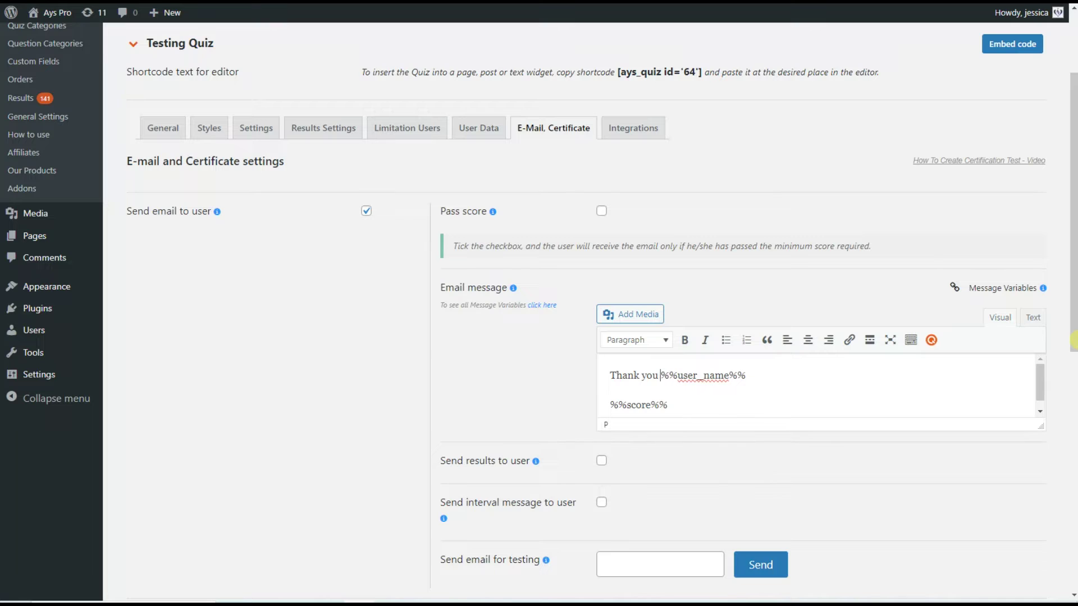
key("BackSpace")
left_click(777, 373)
type("for passing the quiz")
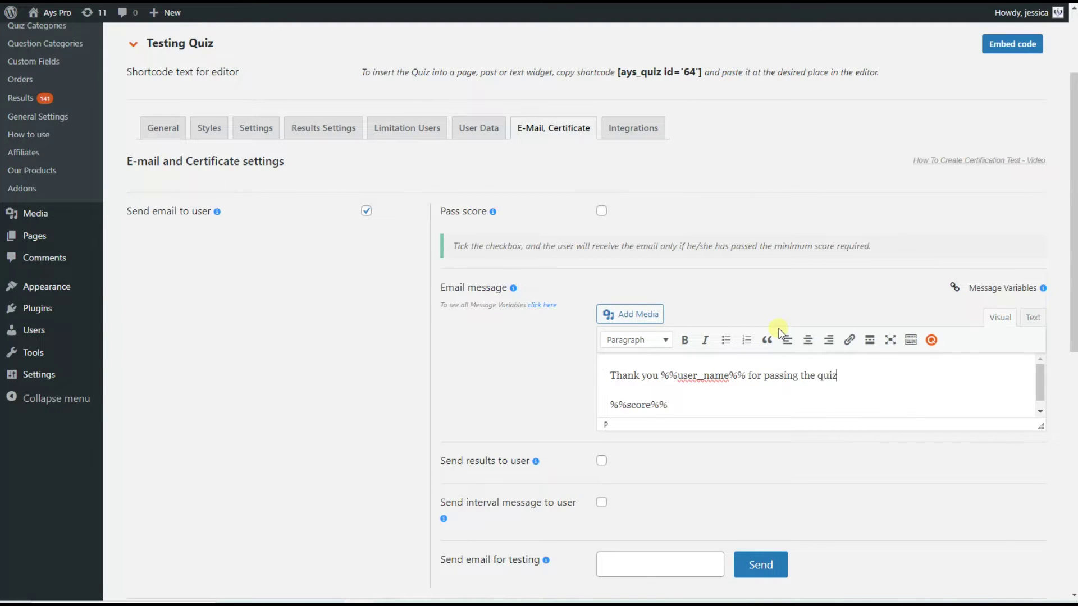
type("!")
Write the second line 'You got %%score%% points for the quiz!' around the score variable
key("Down")
key("shift+Home")
type("You ")
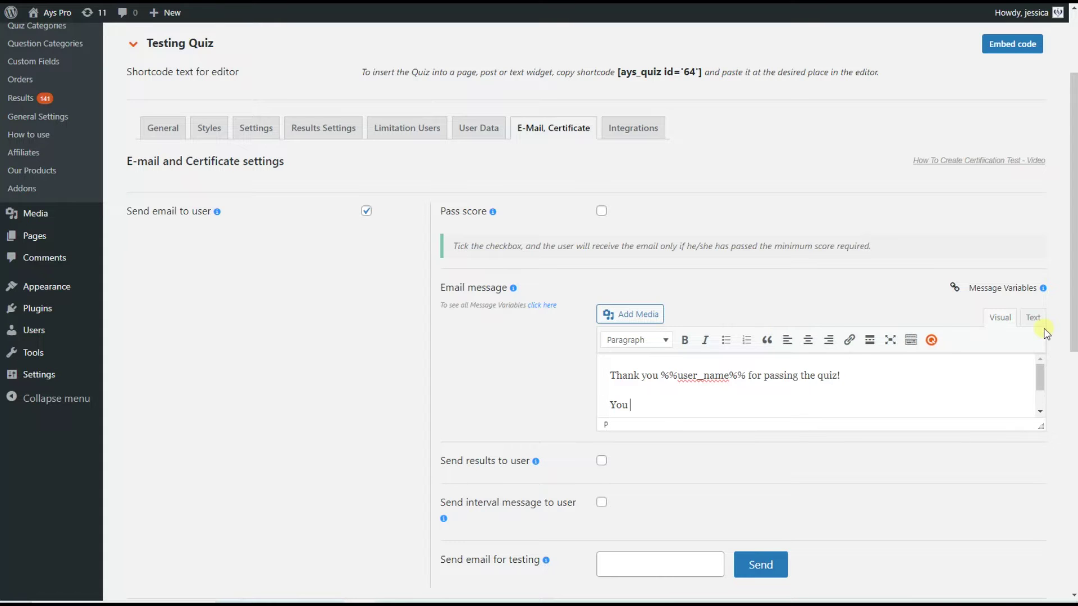
type("got")
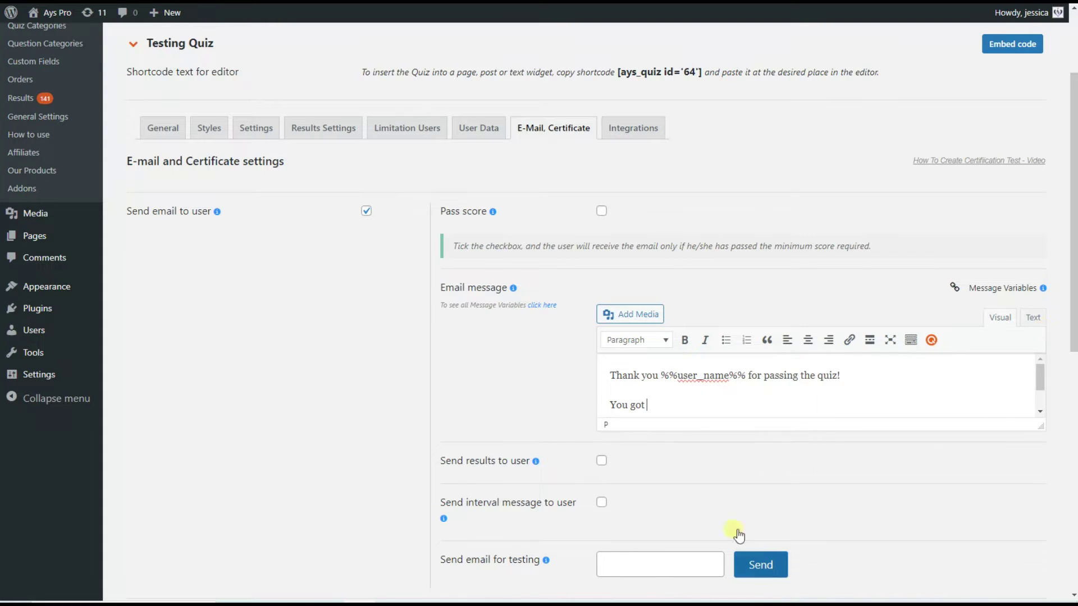
key("Return")
type("%%score%%")
left_click(611, 396)
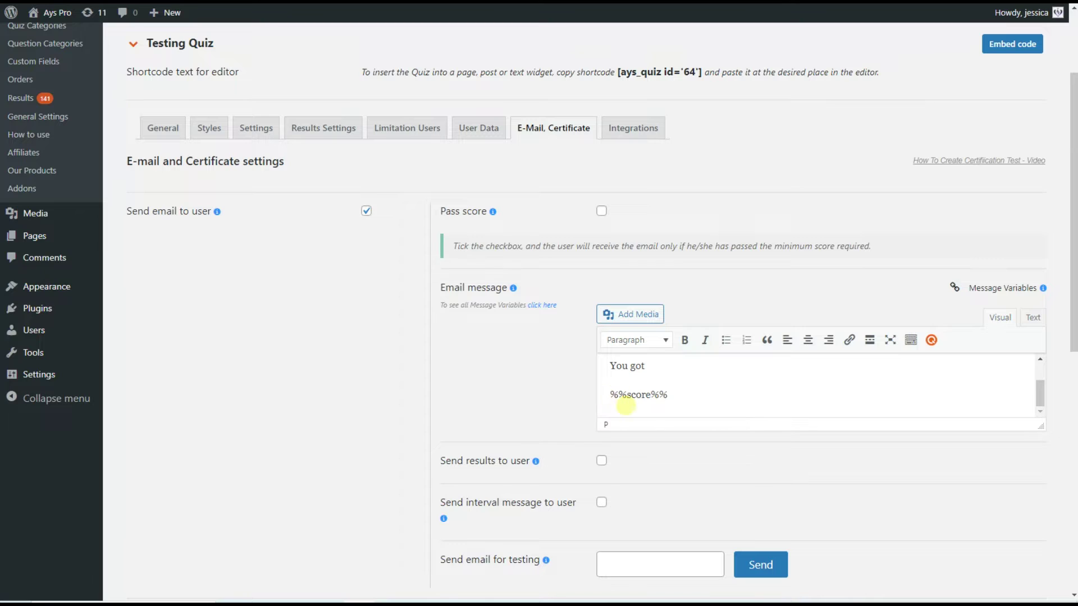
key("BackSpace")
key("End")
type("point")
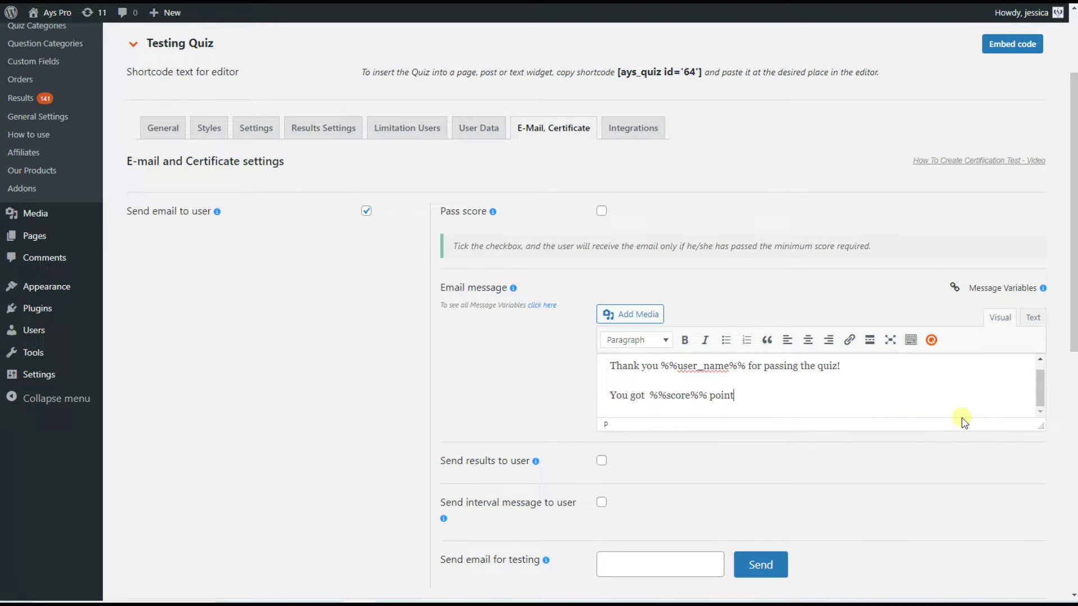
type("s for the quiz!")
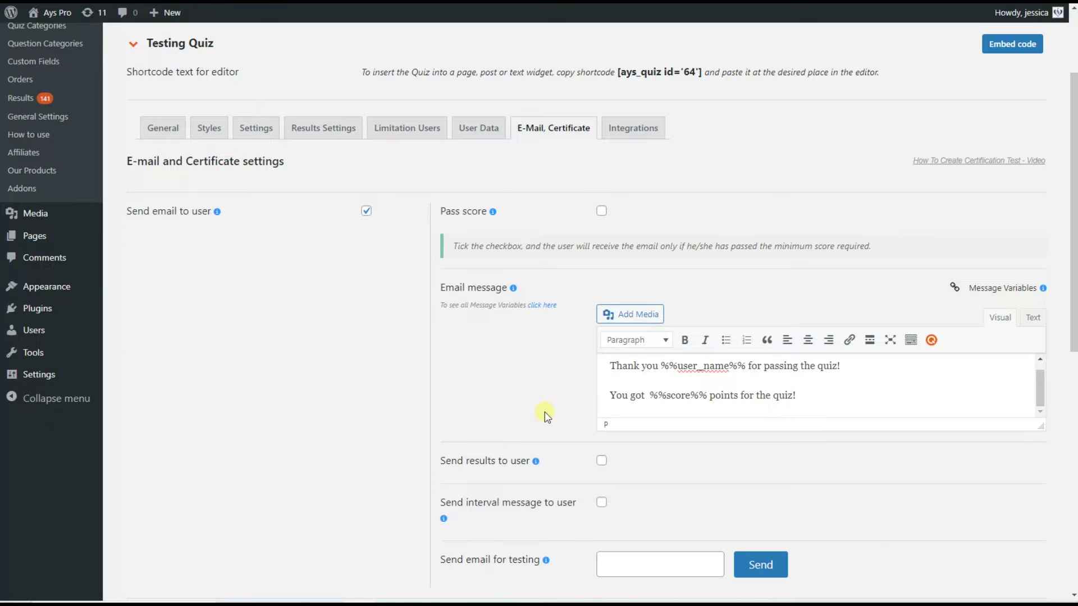
scroll(545, 415, "down", 1)
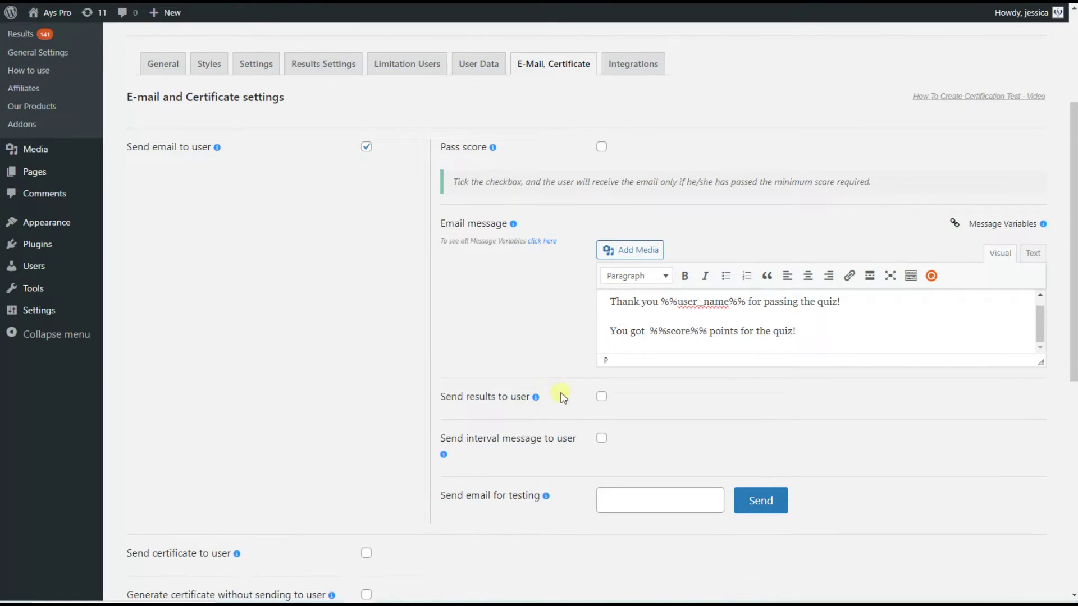
Tick both Send results to user and Send interval message to user
left_click(601, 398)
left_click(496, 415)
left_click(566, 434)
scroll(562, 448, "up", 1)
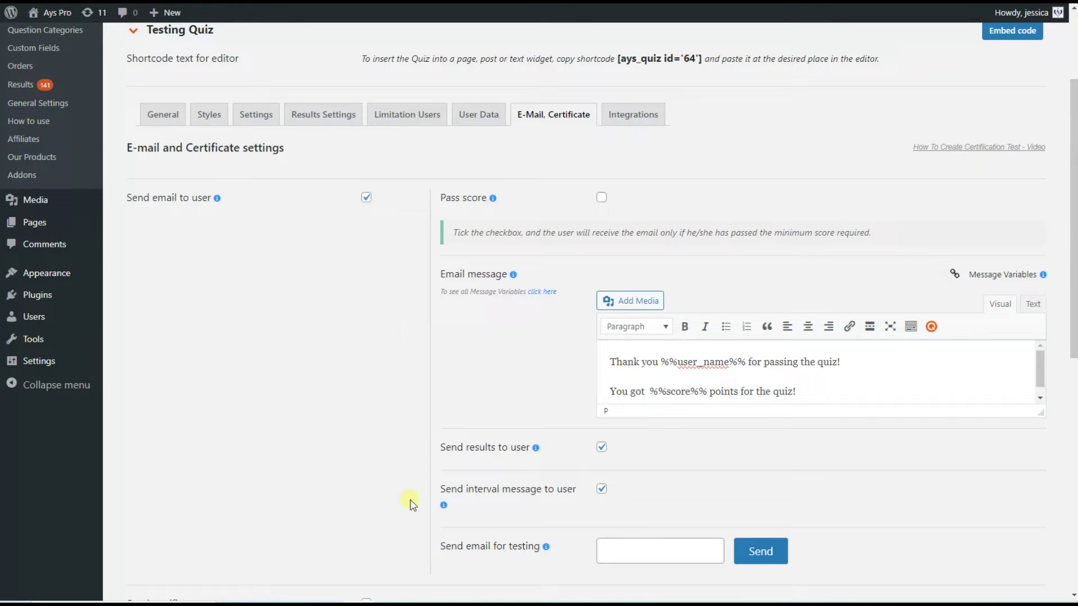
left_click(324, 115)
scroll(573, 306, "down", 5)
scroll(572, 306, "down", 20)
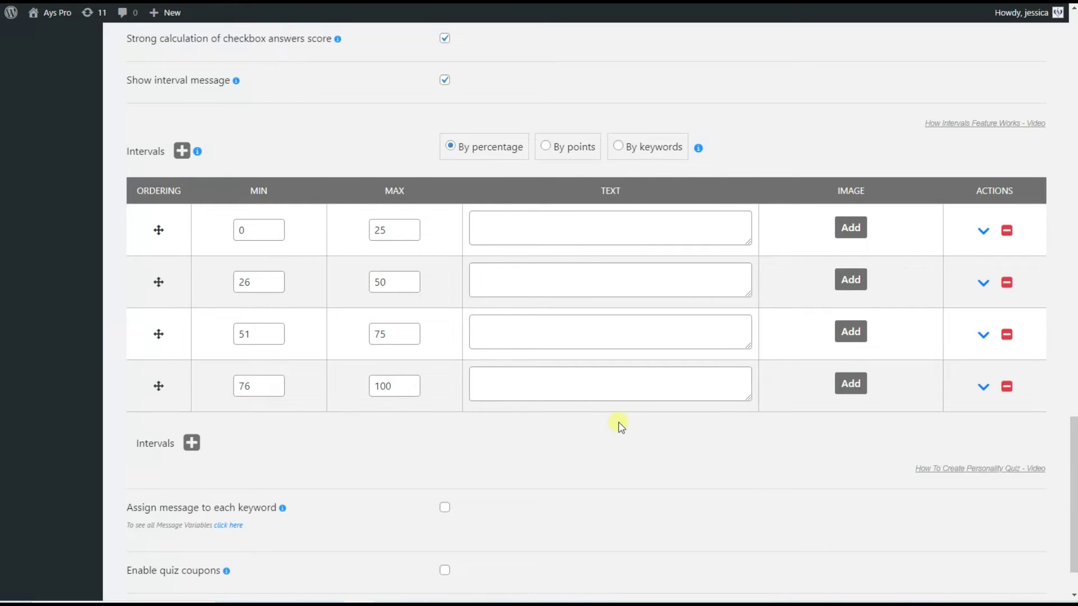
scroll(599, 468, "up", 20)
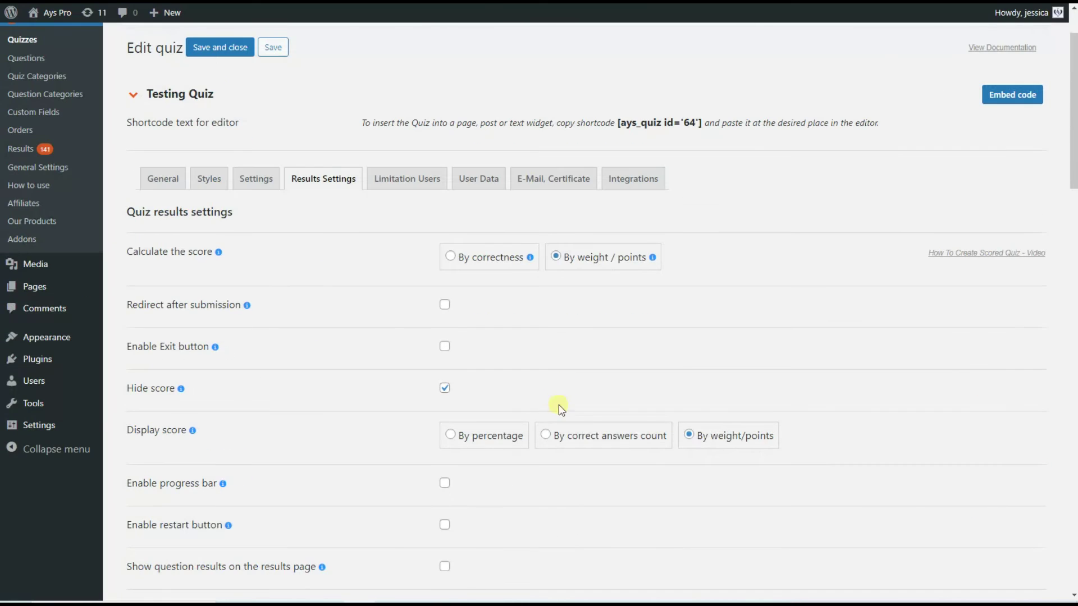
left_click(575, 185)
scroll(739, 315, "down", 2)
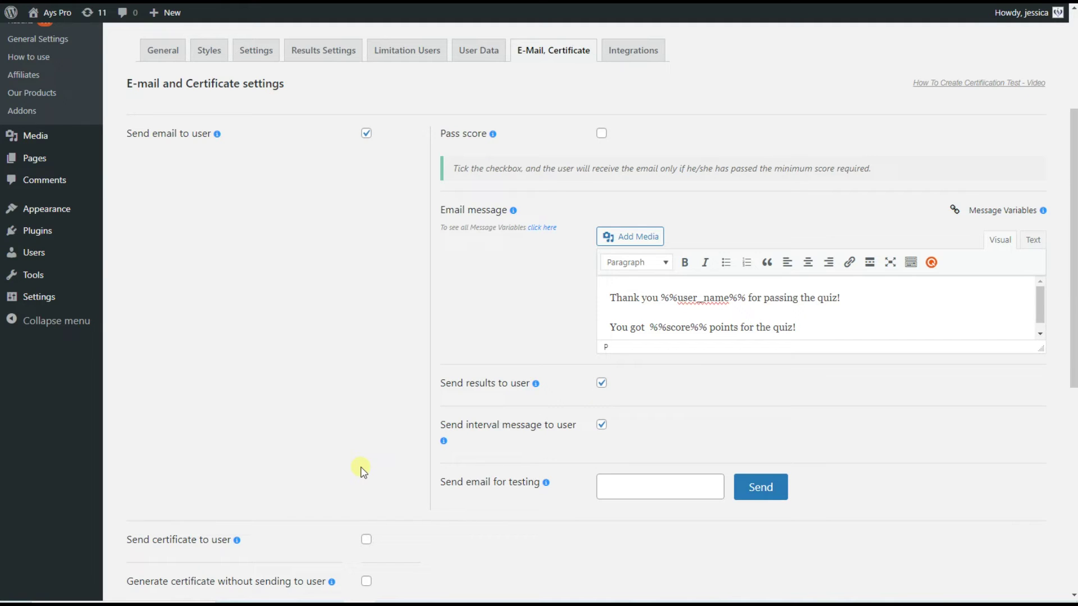
Tick Send certificate to user and review its title, body, orientation and frame options
scroll(235, 494, "down", 1)
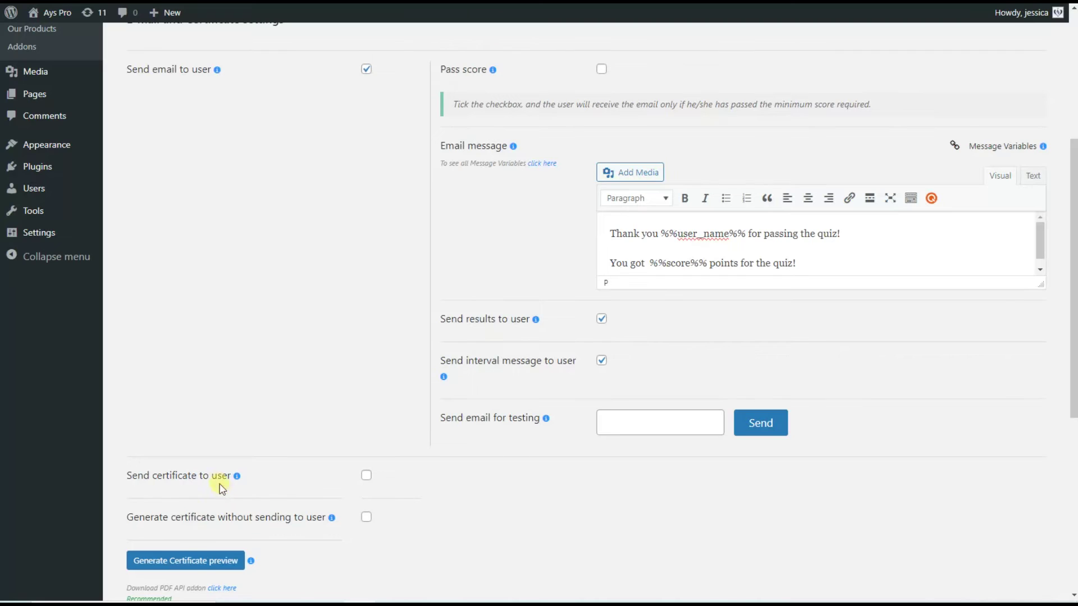
left_click(223, 477)
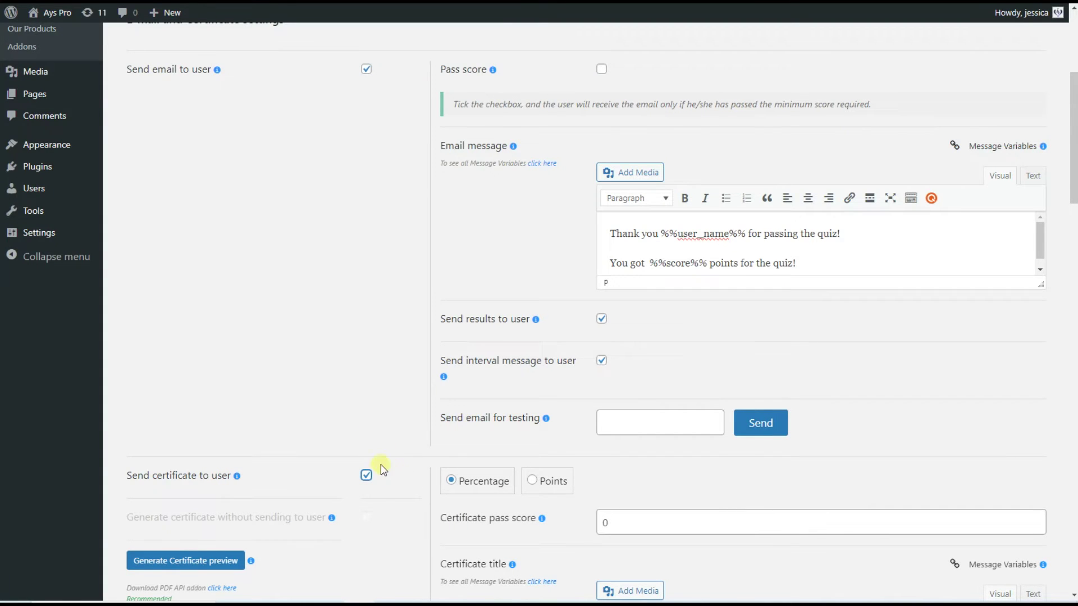
scroll(385, 469, "down", 2)
scroll(418, 392, "down", 6)
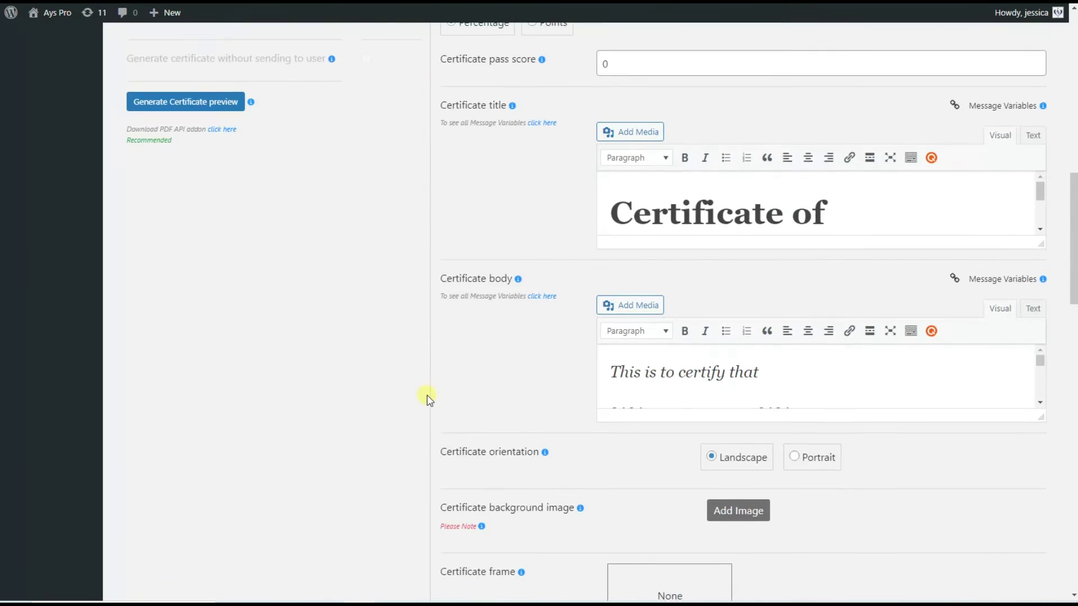
scroll(429, 400, "down", 10)
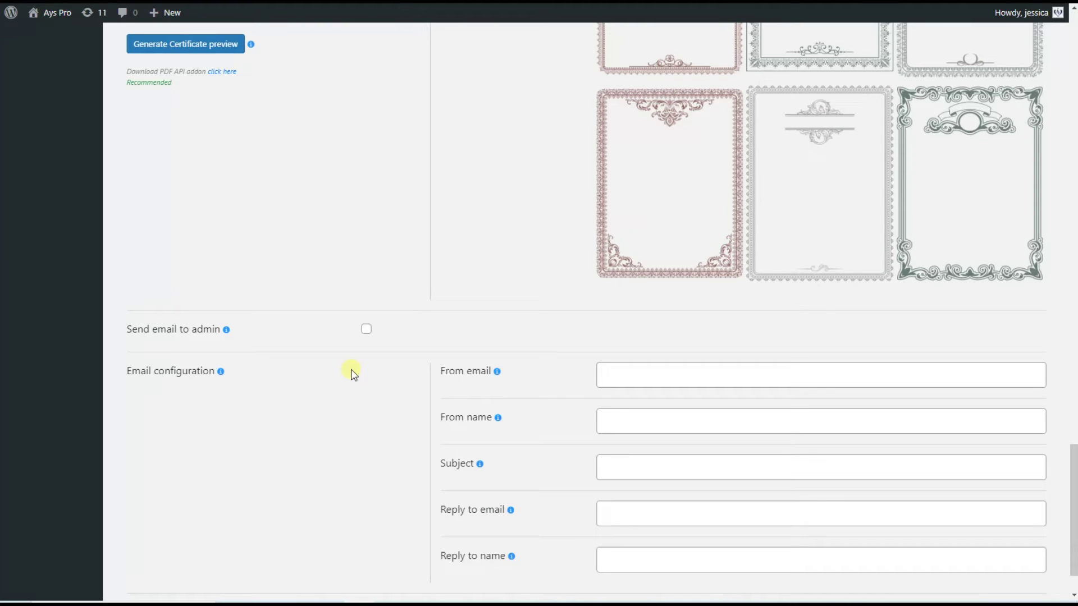
Enable the results e-mail to the admin, save the E-Mail, Certificate settings, and return to General
left_click(367, 329)
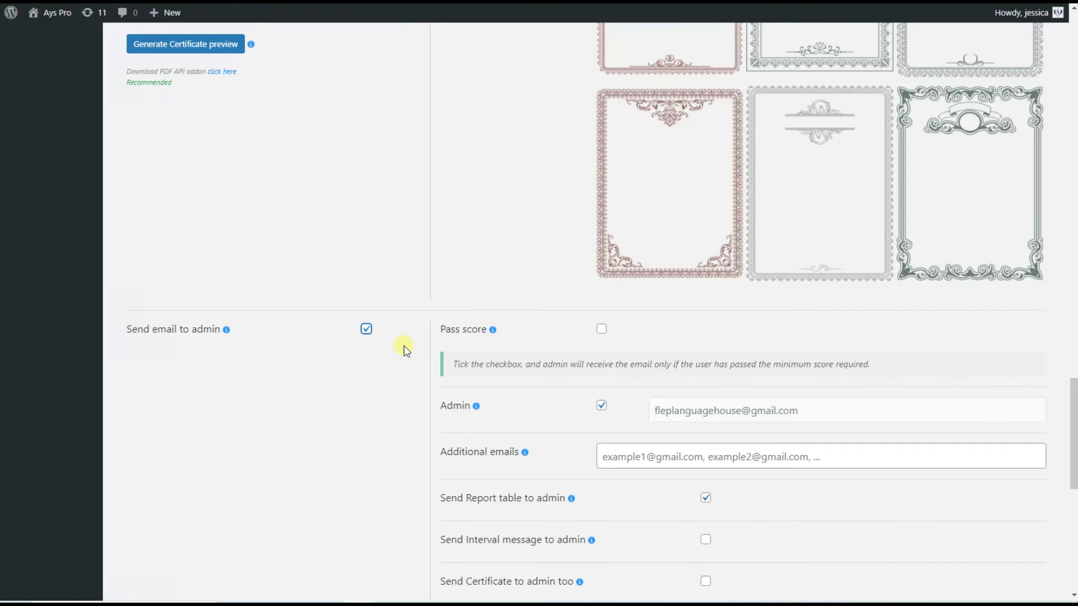
scroll(649, 385, "down", 3)
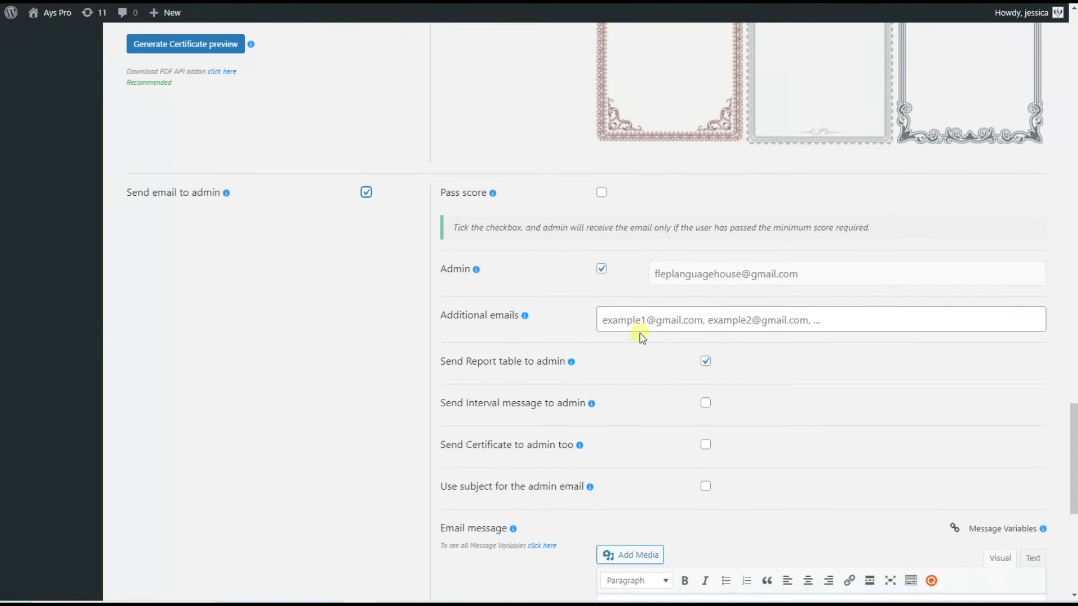
scroll(641, 337, "down", 7)
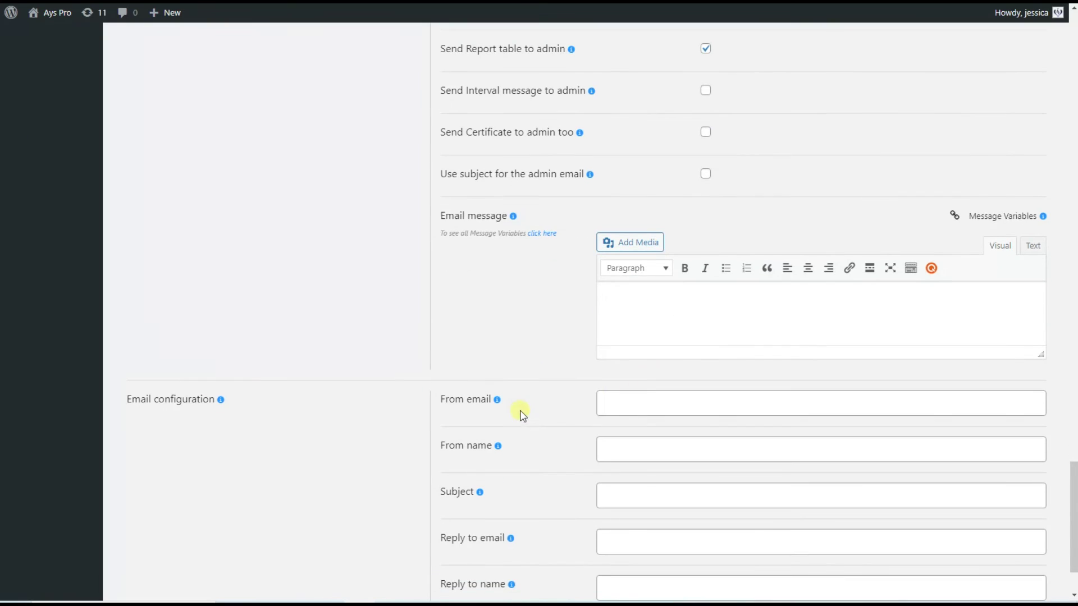
scroll(522, 413, "down", 2)
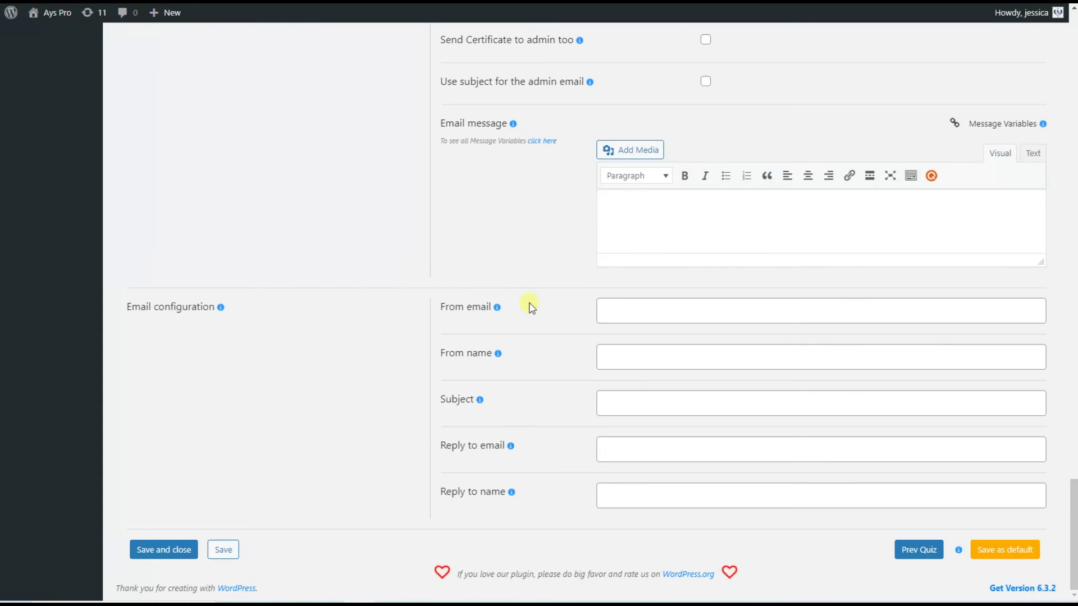
scroll(480, 544, "up", 15)
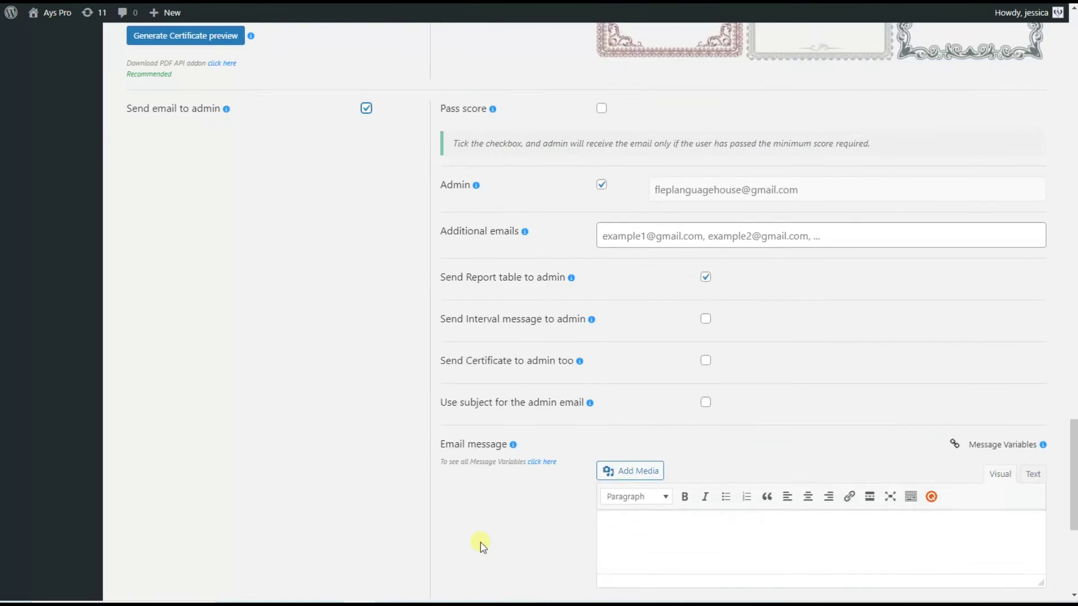
scroll(465, 519, "up", 15)
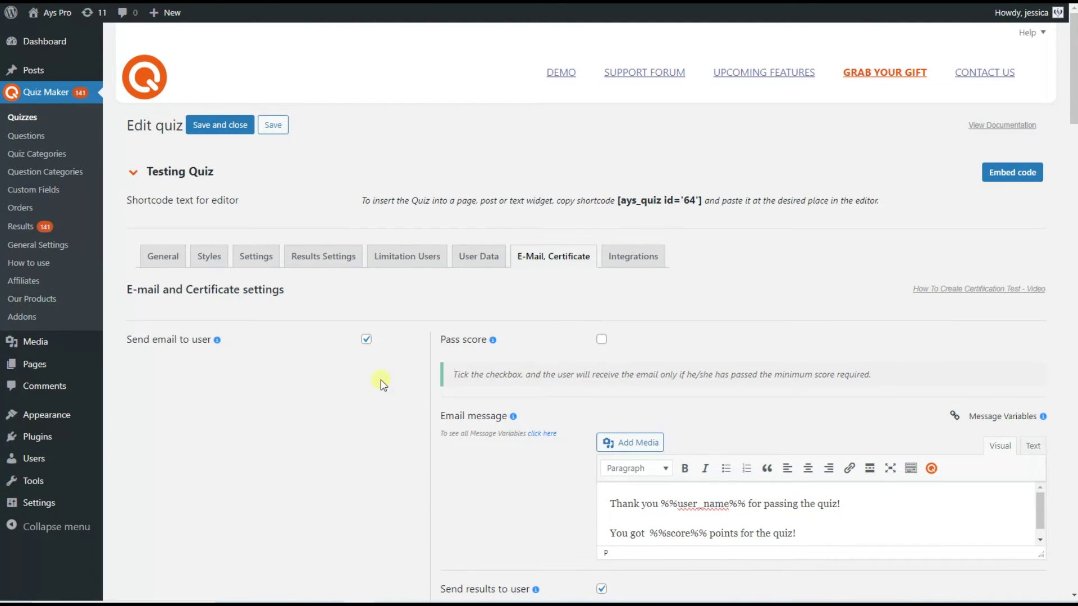
left_click(281, 127)
left_click(164, 259)
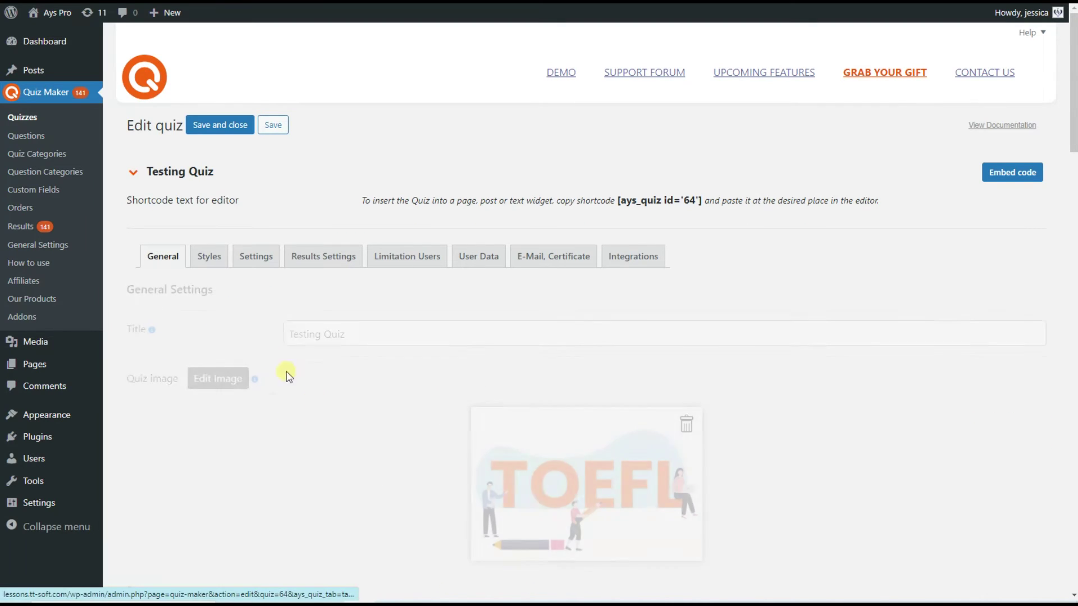
Enable 'Create post for quiz' and save Testing Quiz
scroll(314, 393, "down", 1)
scroll(358, 427, "down", 6)
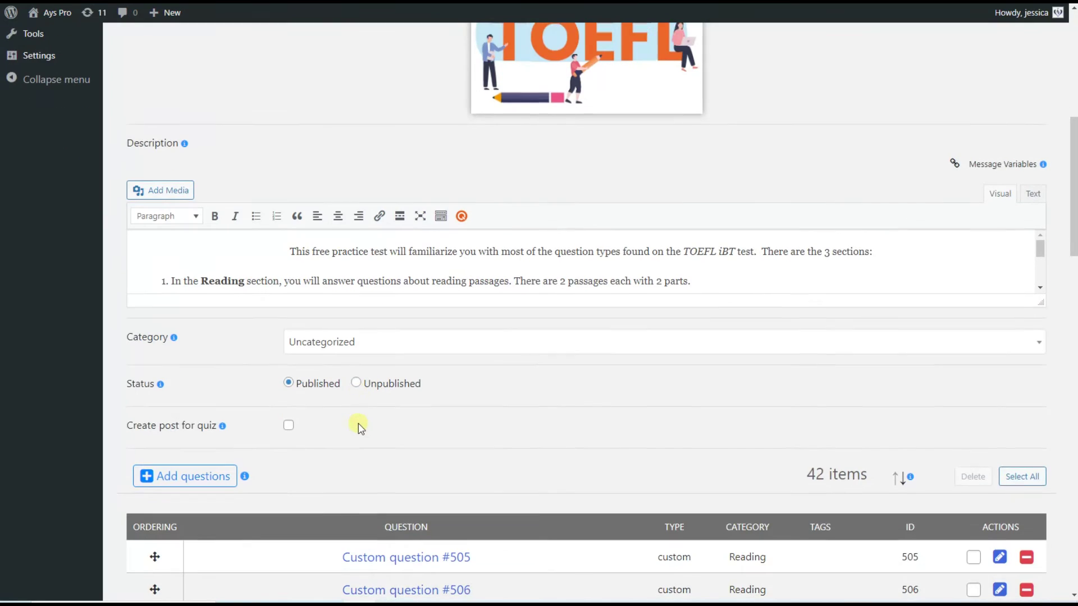
left_click(203, 425)
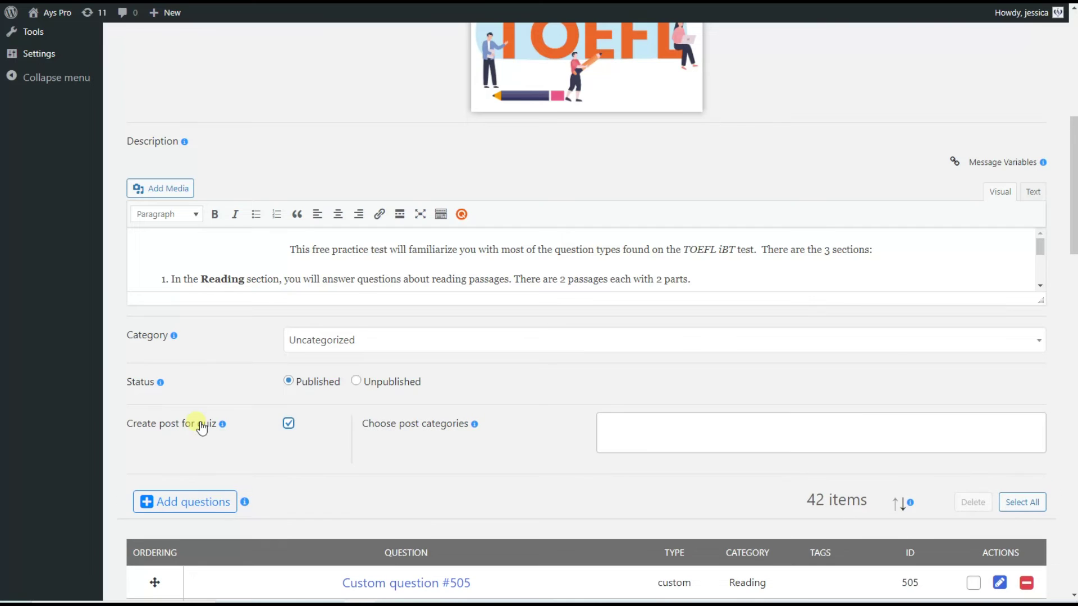
scroll(339, 439, "up", 8)
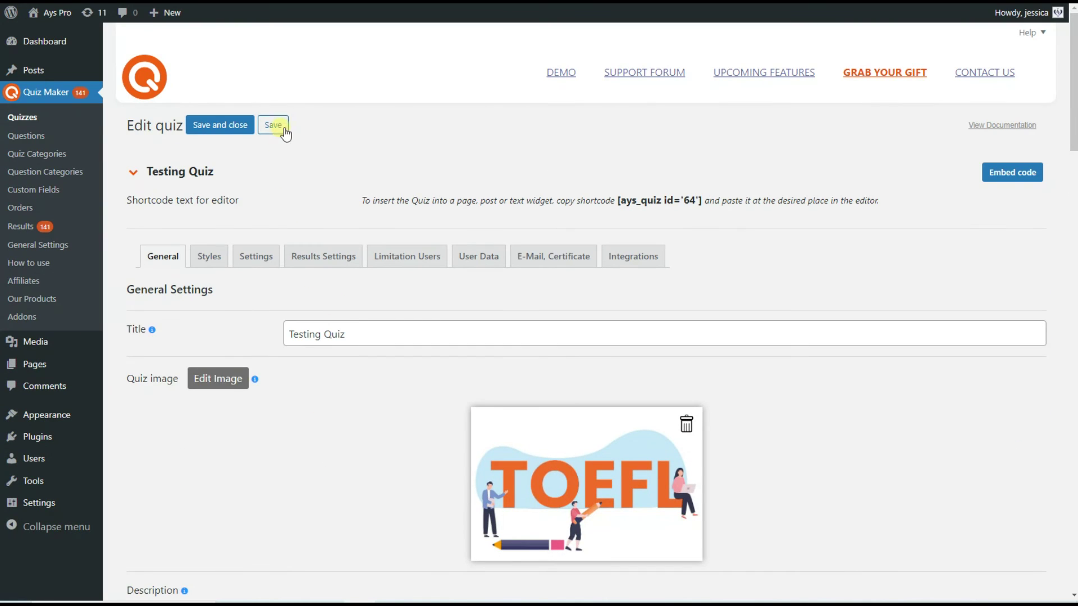
left_click(273, 125)
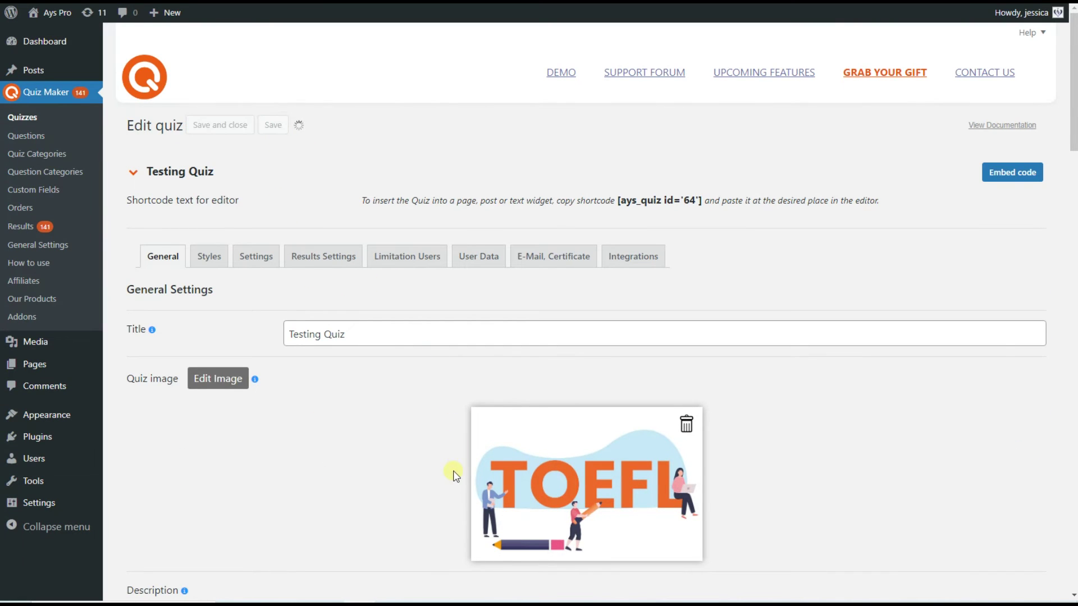
scroll(392, 436, "down", 3)
scroll(392, 438, "down", 7)
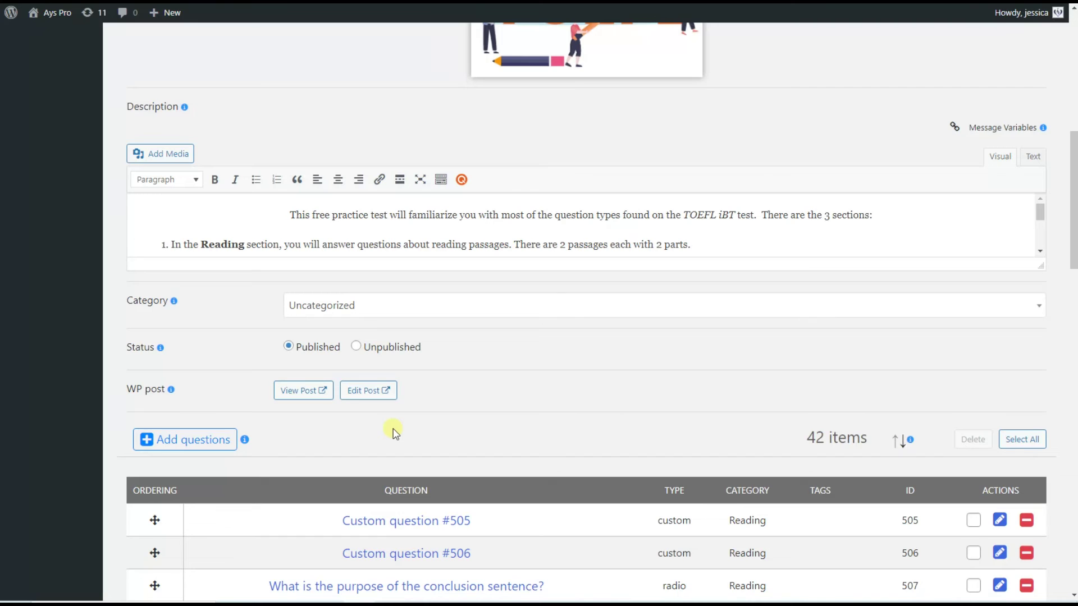
scroll(395, 433, "down", 1)
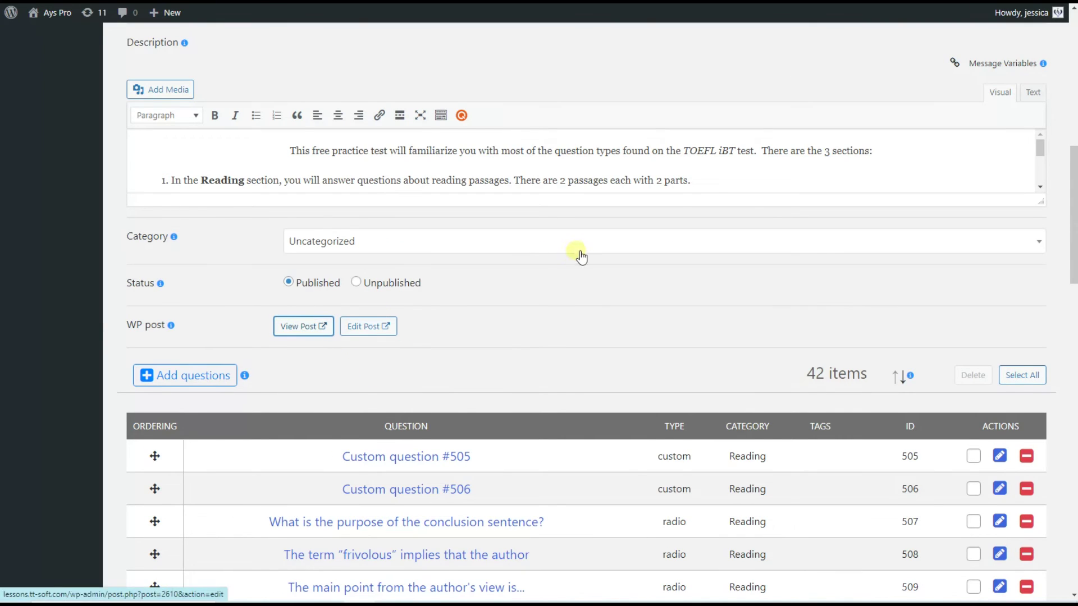
Open the quiz post, start it, and enter the taker's name, e-mail and gender Female
left_click(303, 326)
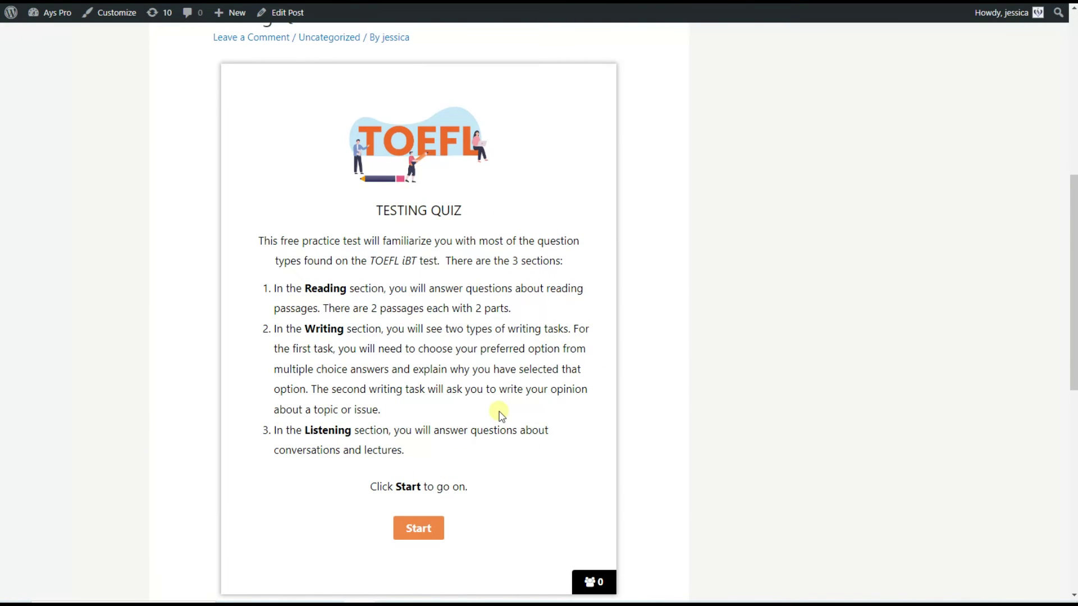
scroll(499, 413, "down", 1)
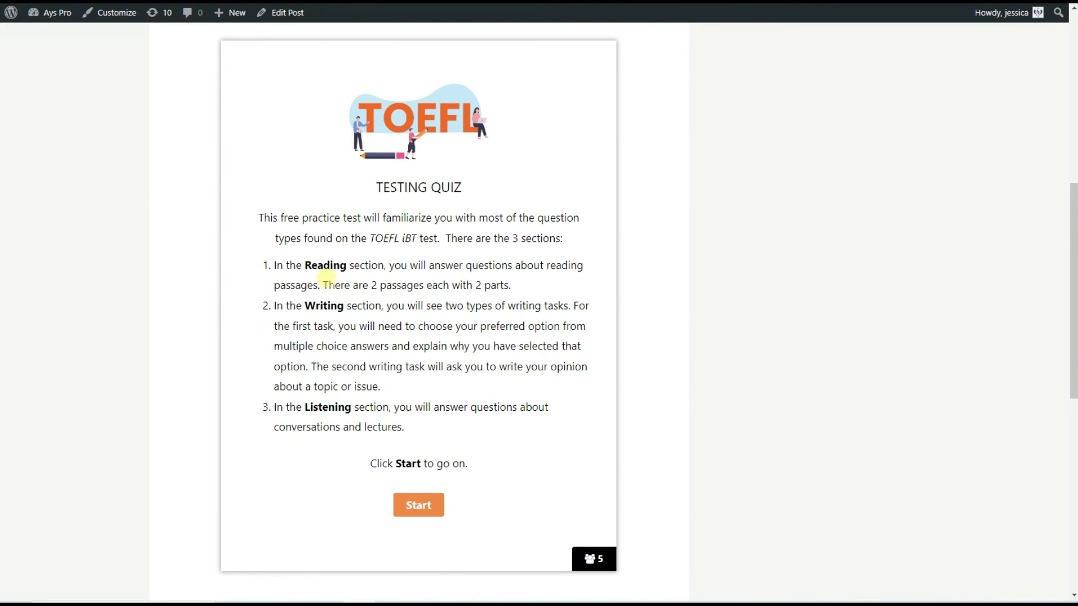
left_click(416, 505)
scroll(366, 348, "up", 1)
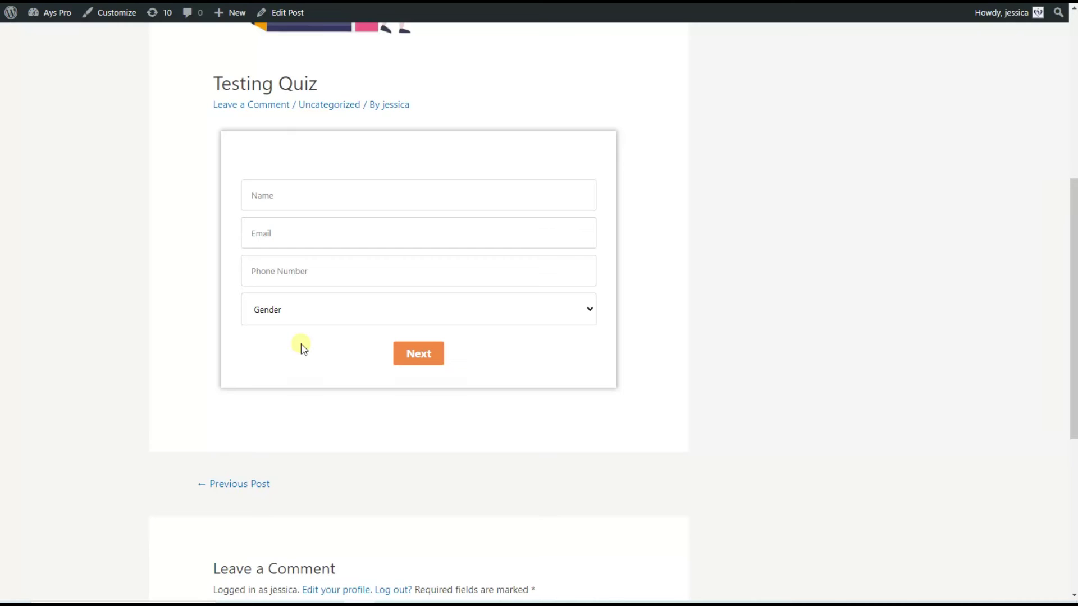
left_click(254, 196)
type("T")
left_click(274, 230)
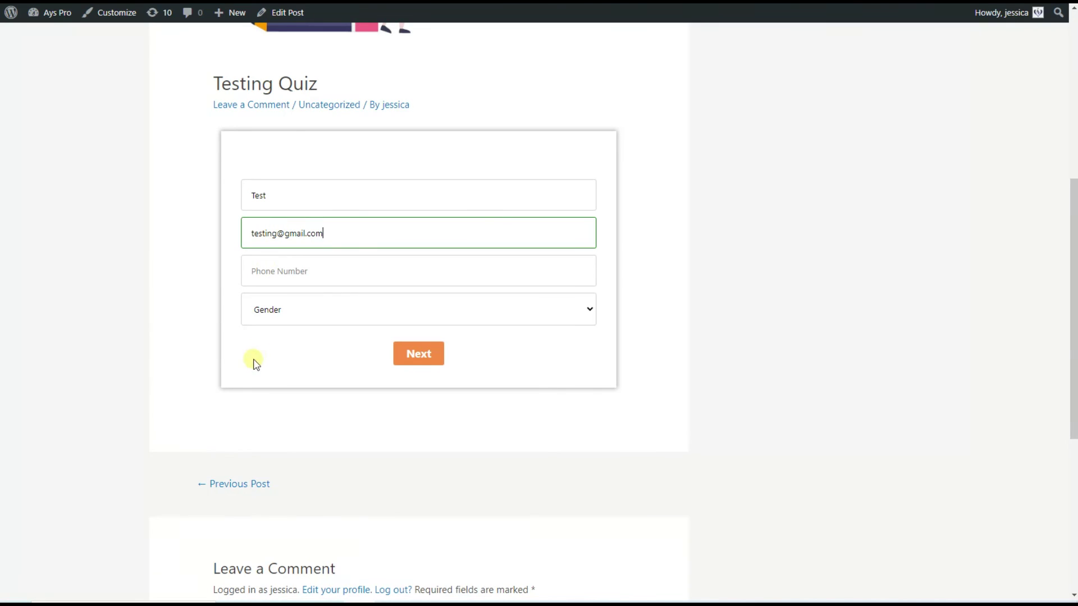
left_click(312, 298)
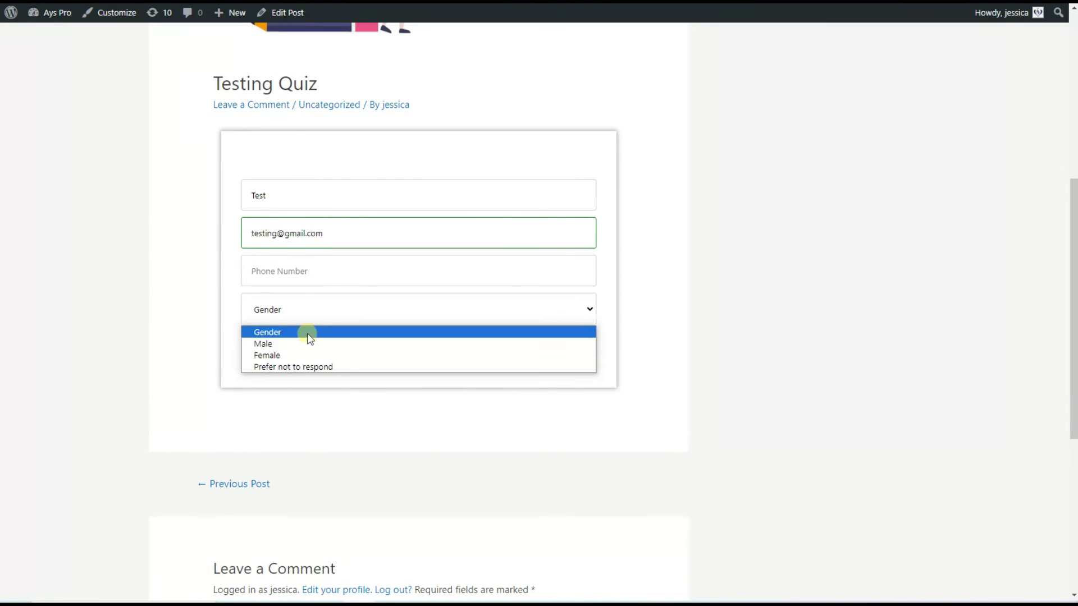
left_click(285, 354)
left_click(418, 353)
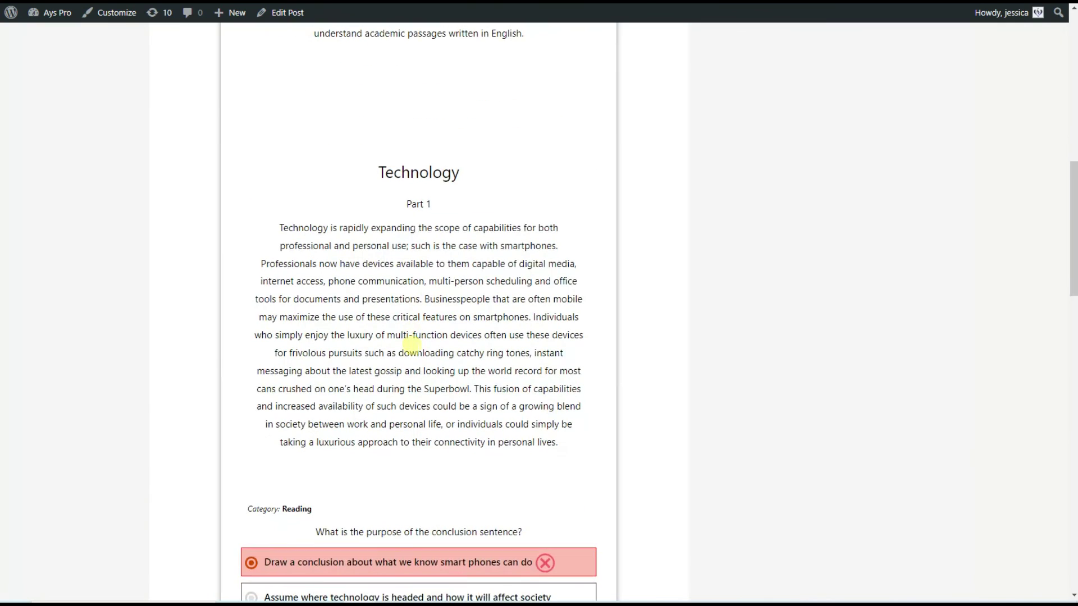
Answer the frivolous and author's-main-point questions, then finish and confirm submitting the quiz
scroll(413, 354, "down", 8)
left_click(425, 369)
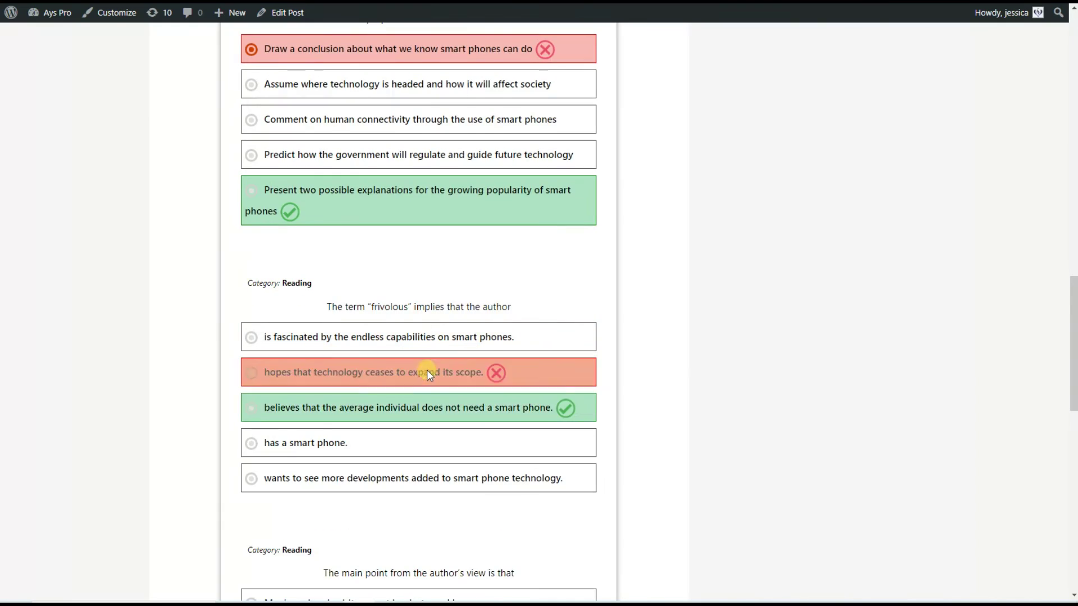
scroll(425, 369, "down", 6)
left_click(426, 414)
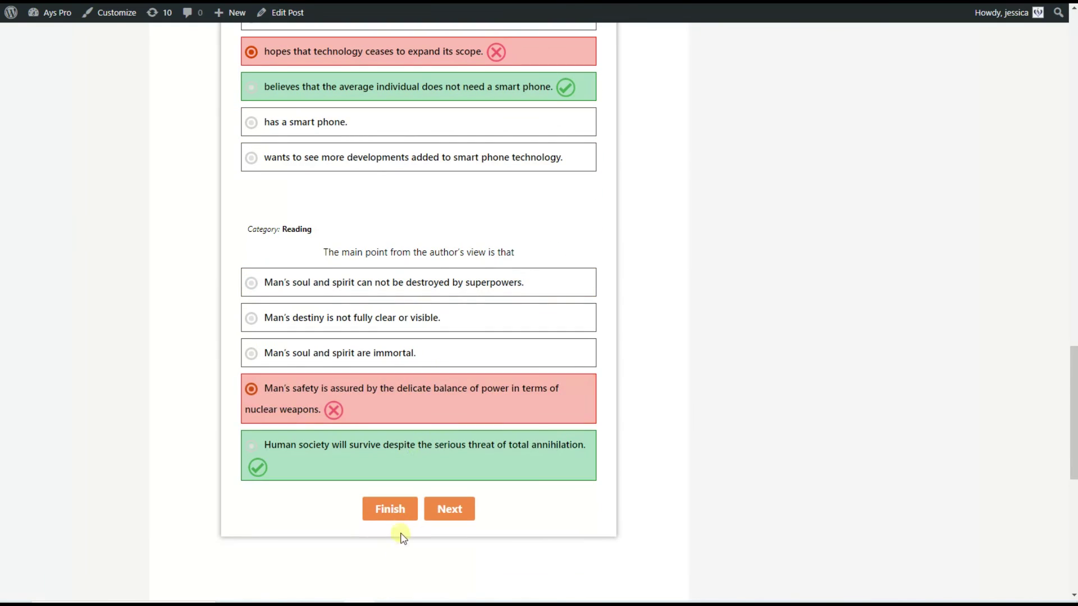
left_click(396, 511)
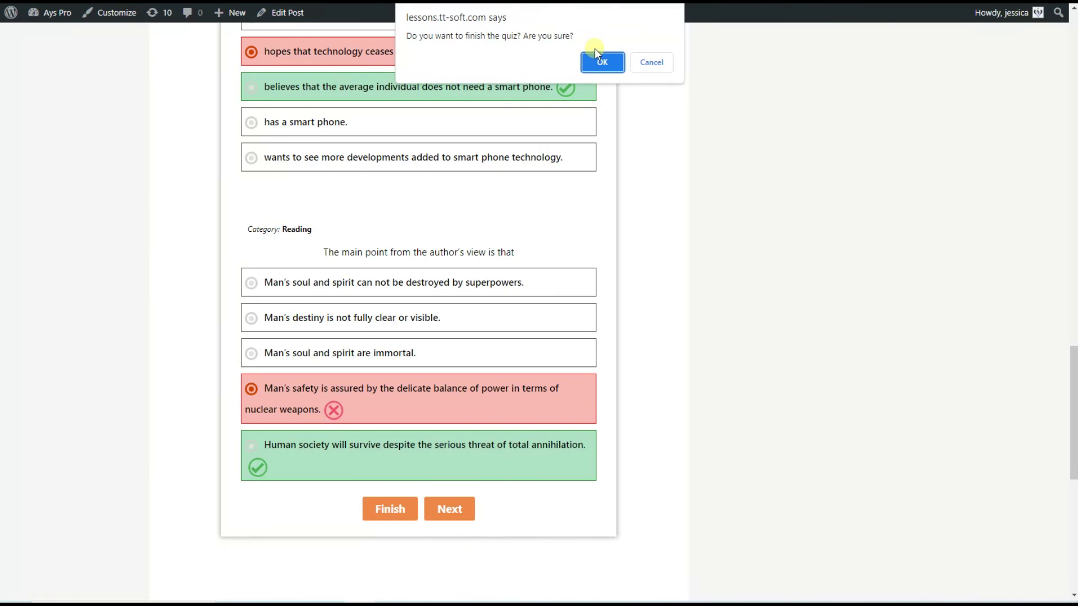
left_click(602, 62)
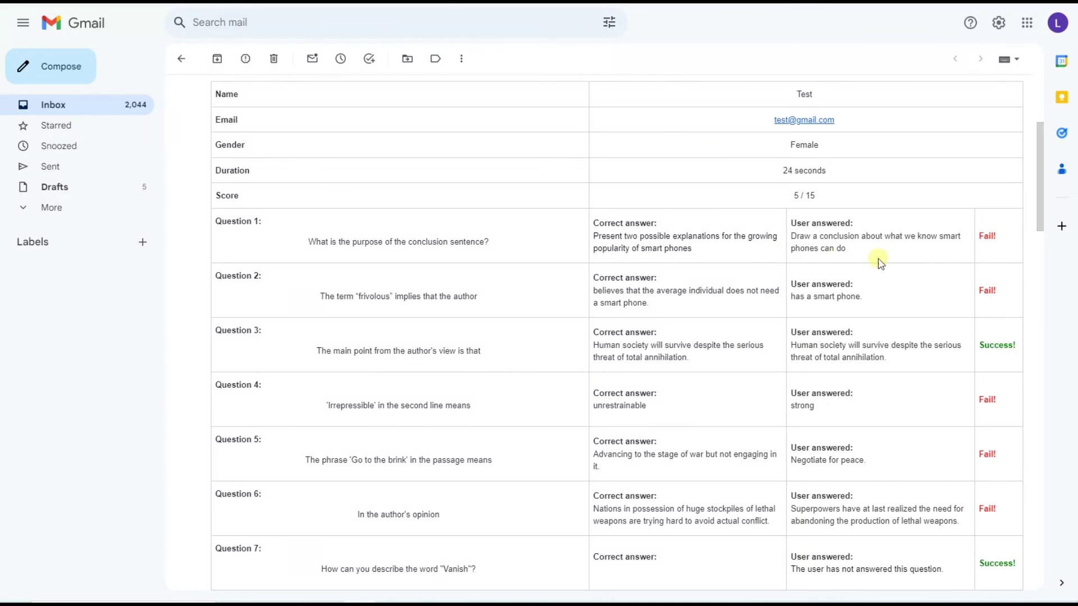
Scroll the results e-mail past the 5 / 15 score and answers to the certificate PDF
scroll(466, 298, "down", 9)
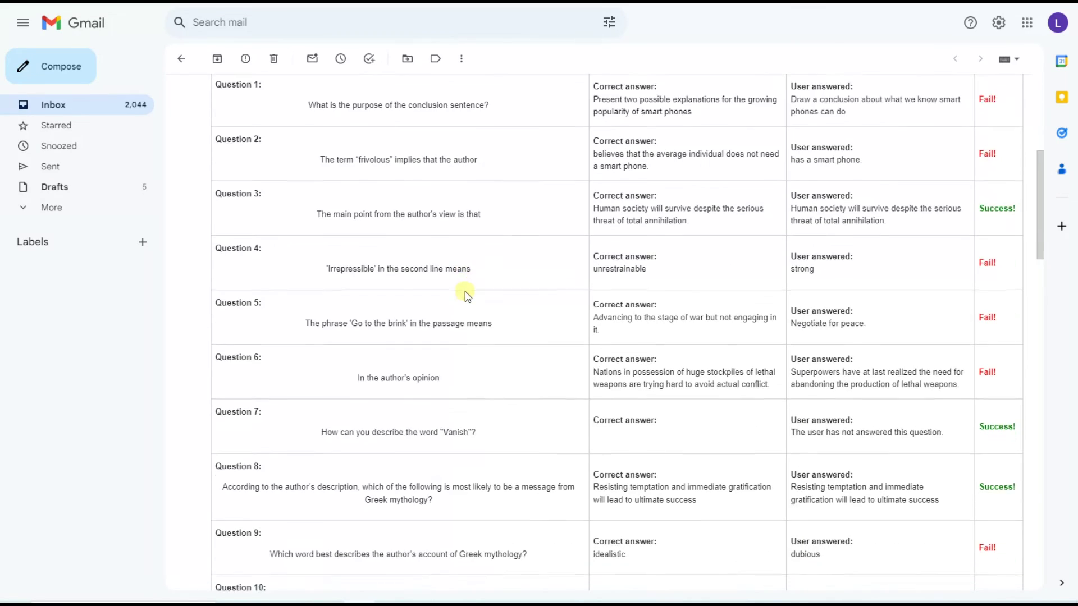
scroll(469, 302, "down", 17)
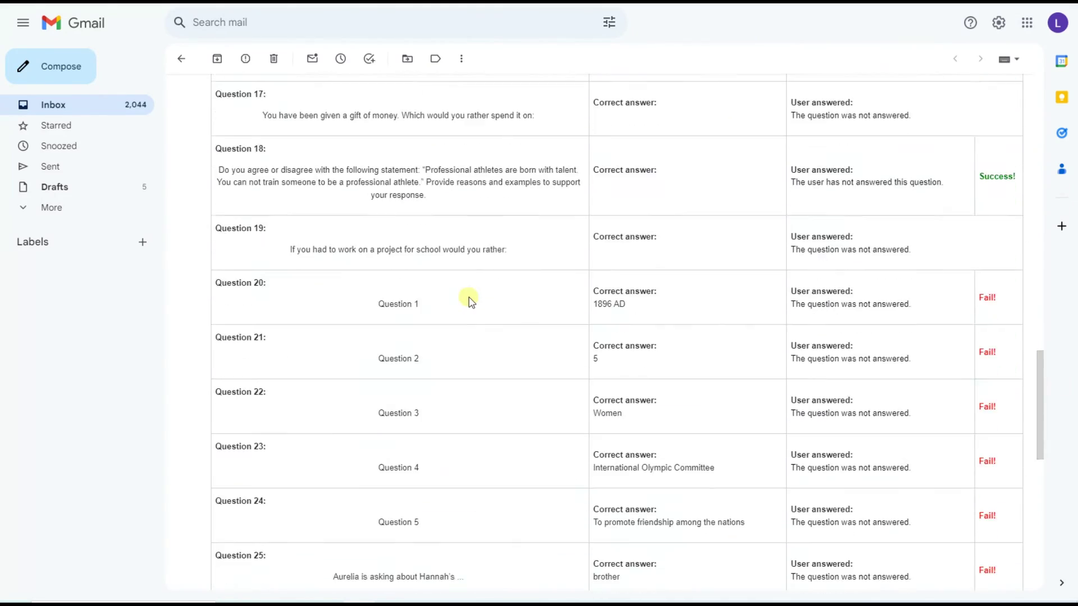
scroll(469, 301, "down", 3)
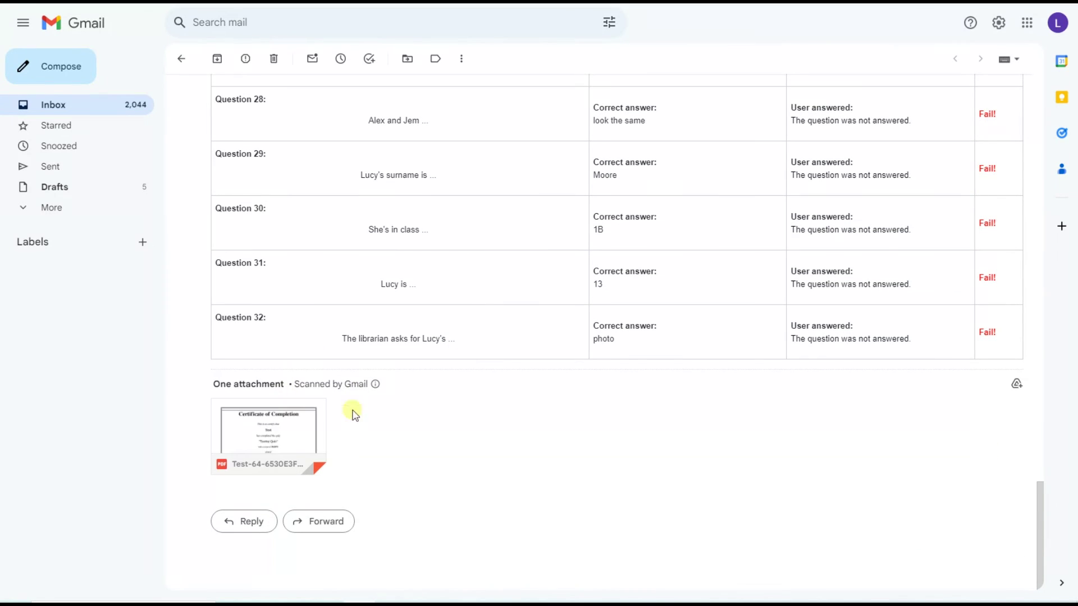
mouse_move(288, 445)
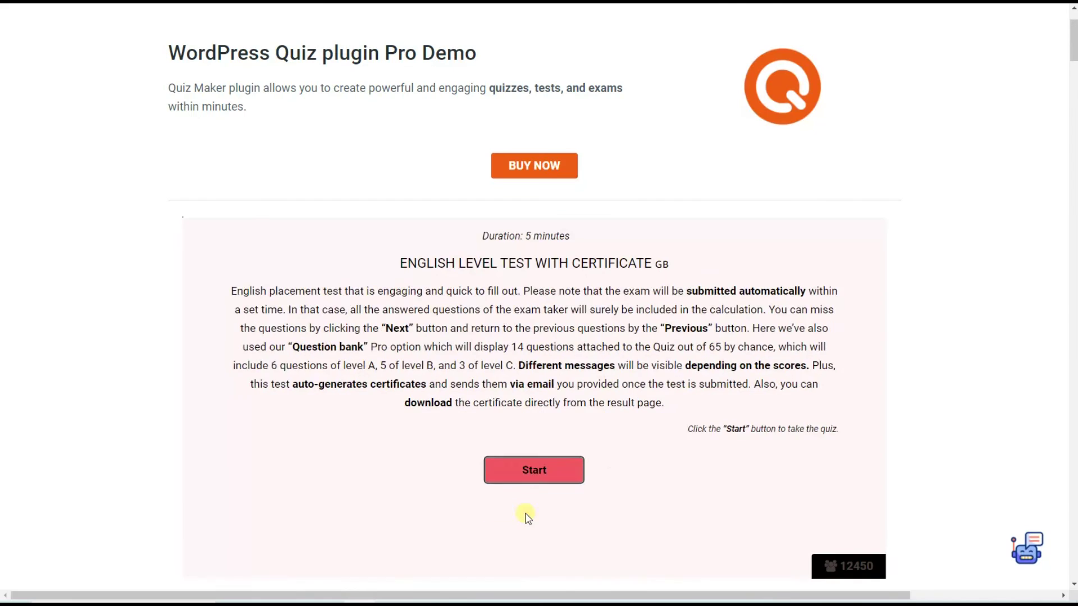
Start the English Level Test with Certificate and finish it immediately
left_click(505, 466)
left_click(489, 485)
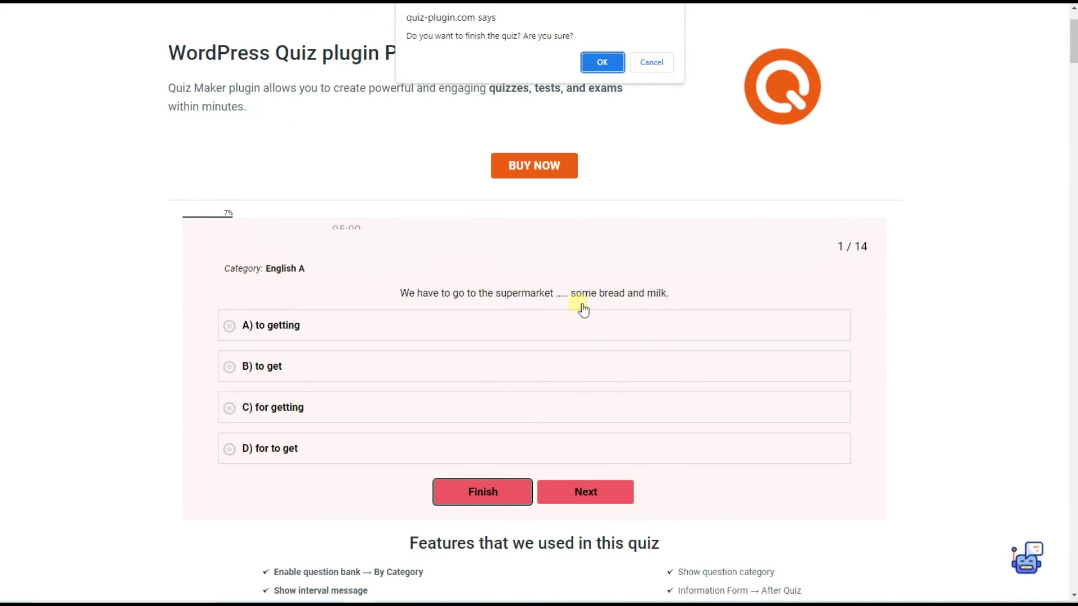
left_click(600, 61)
Enter the taker's name and e-mail in the certificate form and view the result
left_click(446, 299)
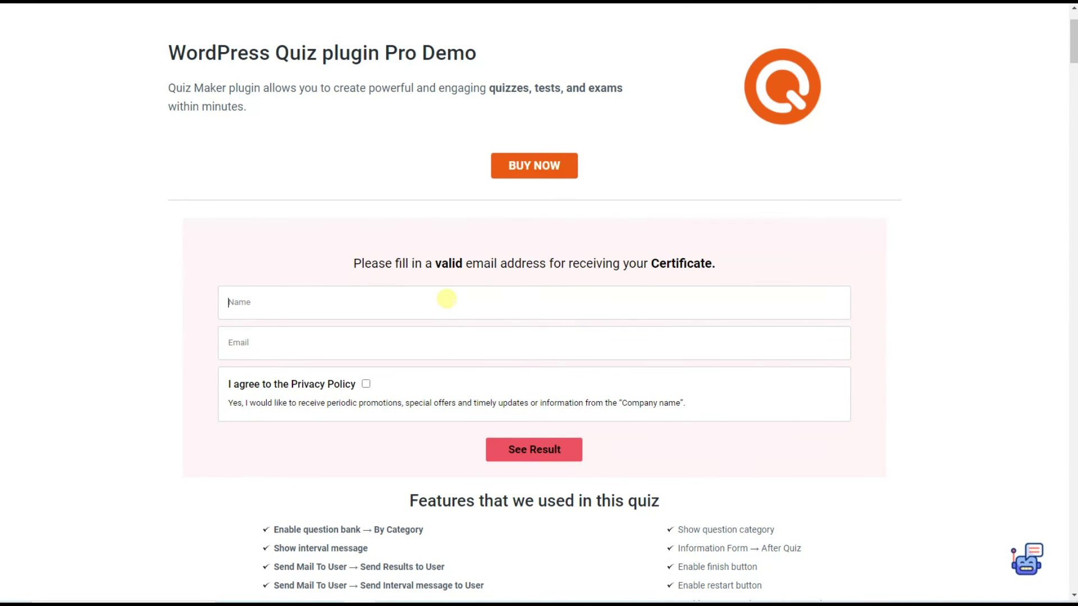
type("t")
left_click(450, 341)
type("test@gmail.com")
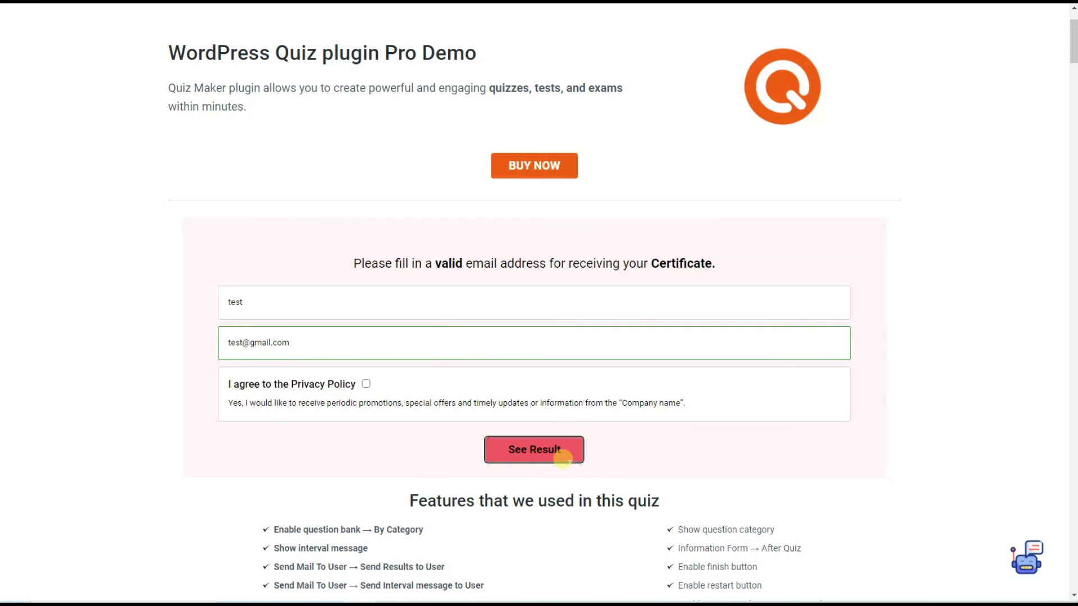
left_click(562, 458)
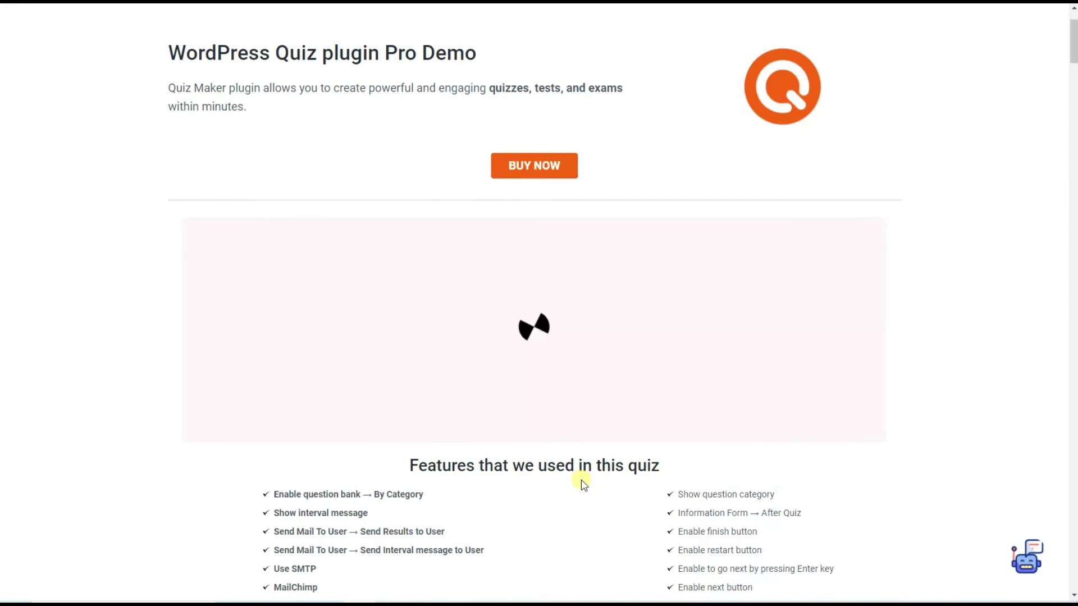